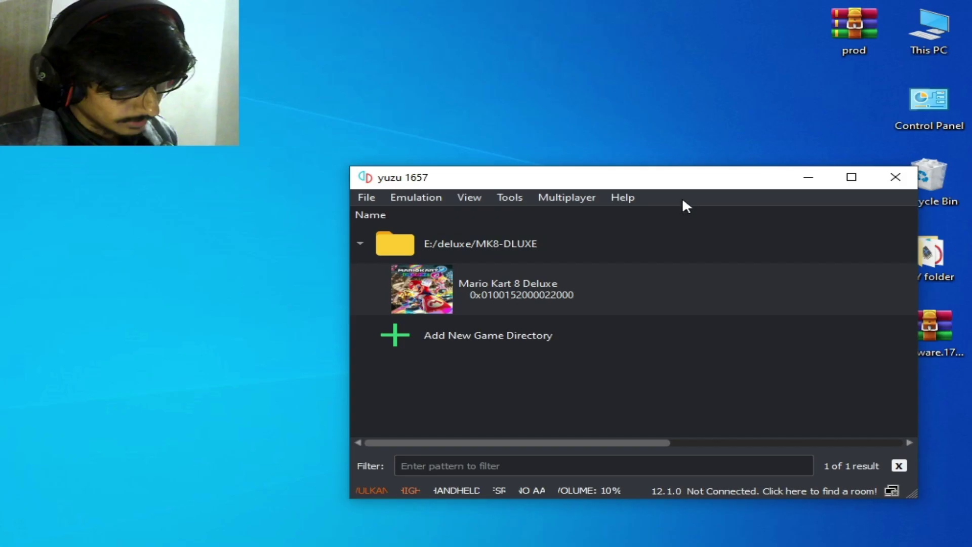
left_click_drag(684, 185, 684, 171)
left_click(369, 180)
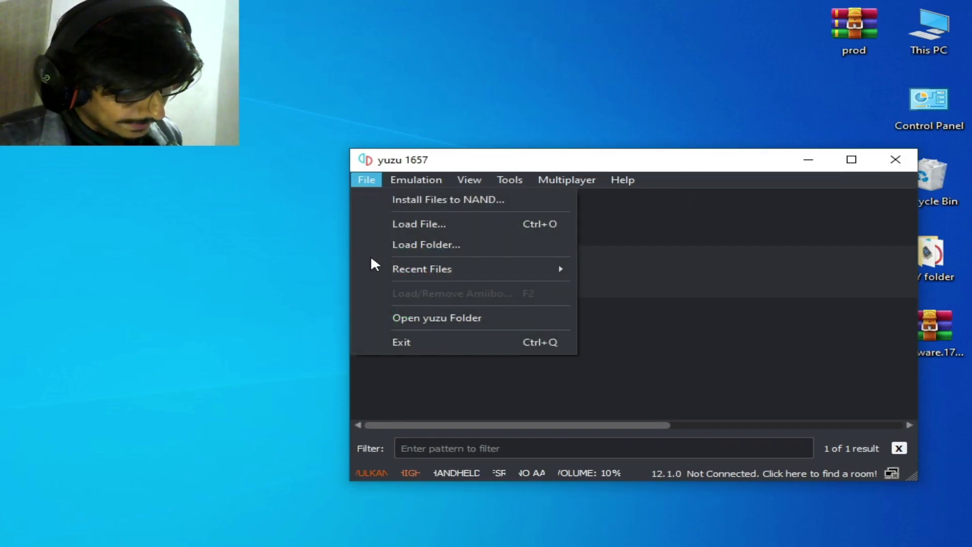
left_click(411, 314)
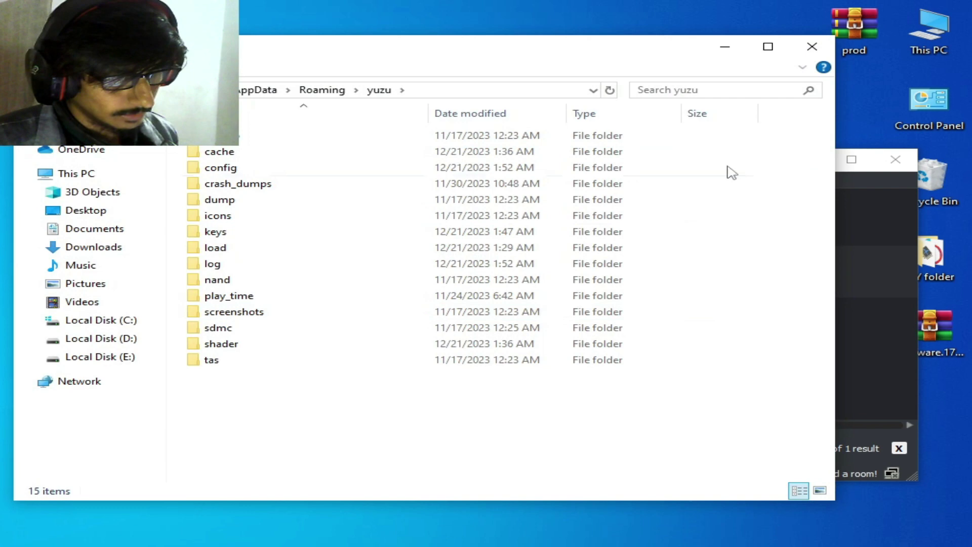
left_click(812, 46)
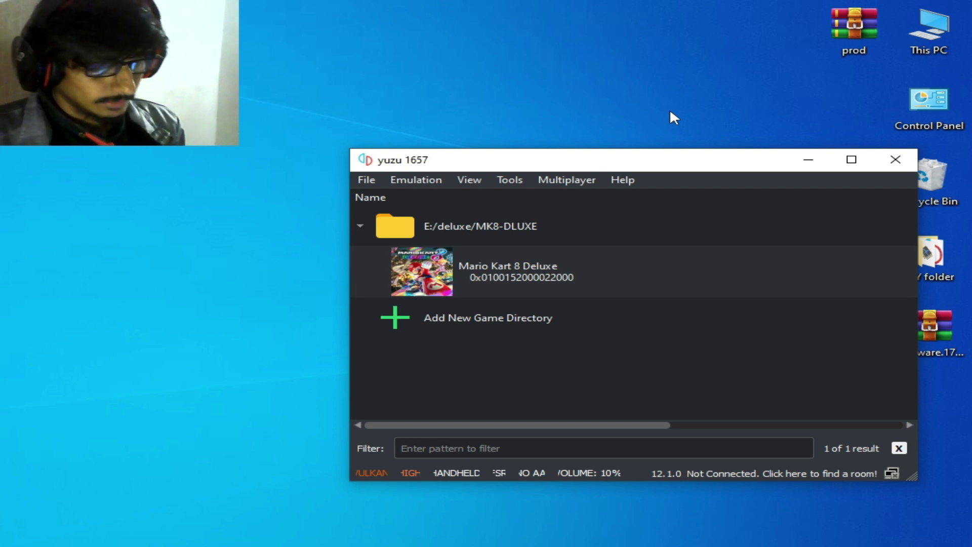
Step: Delete userdata.dat from the save data location of Mario Kart 8 Deluxe and close the folder
right_click(546, 272)
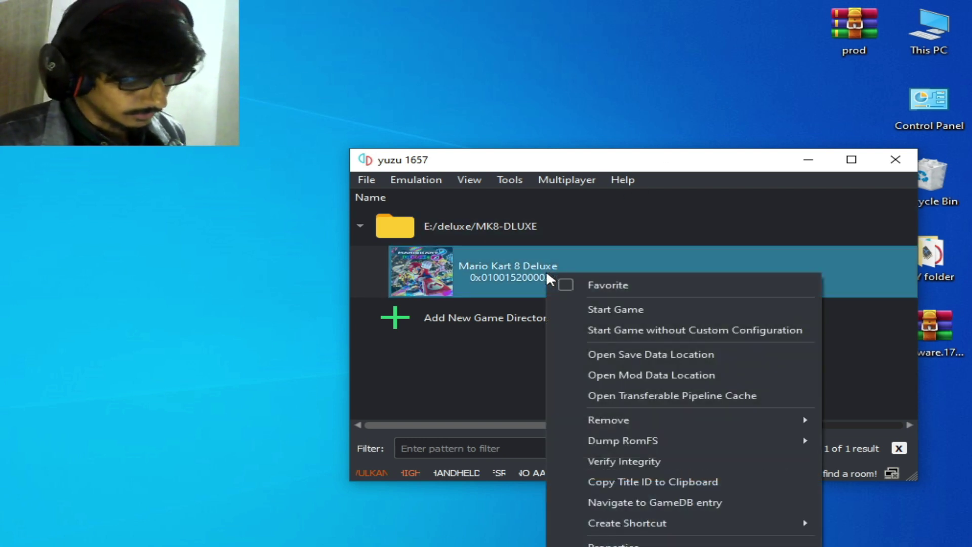
left_click(633, 355)
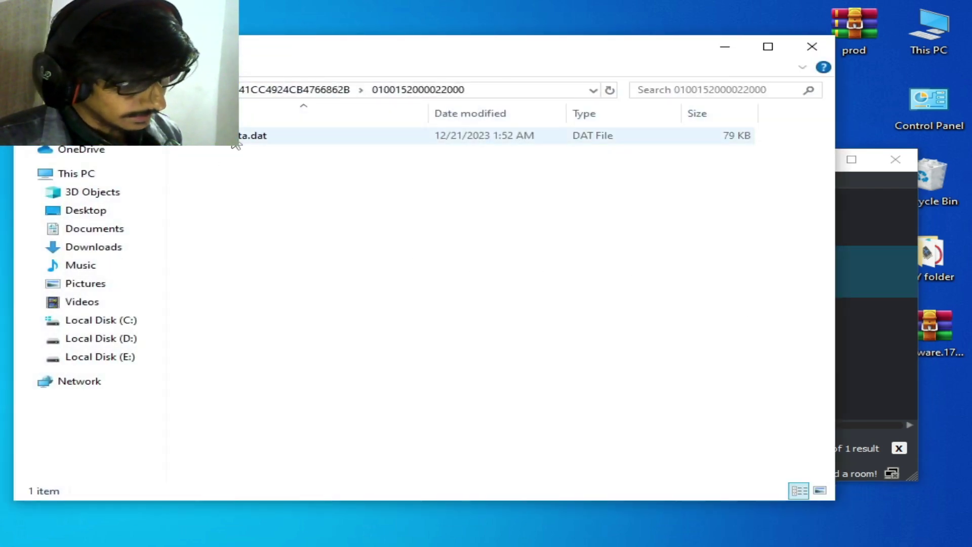
left_click_drag(304, 52, 637, 221)
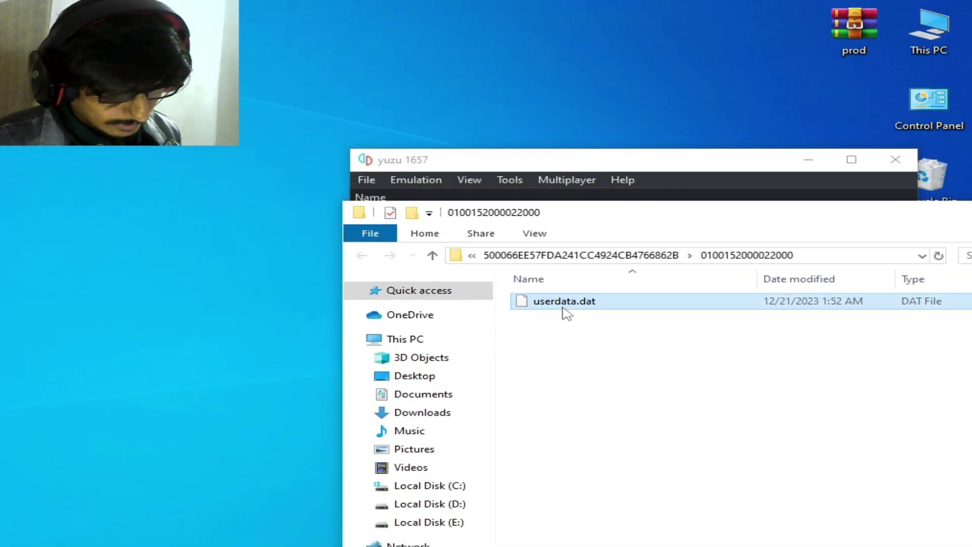
right_click(563, 307)
left_click(605, 504)
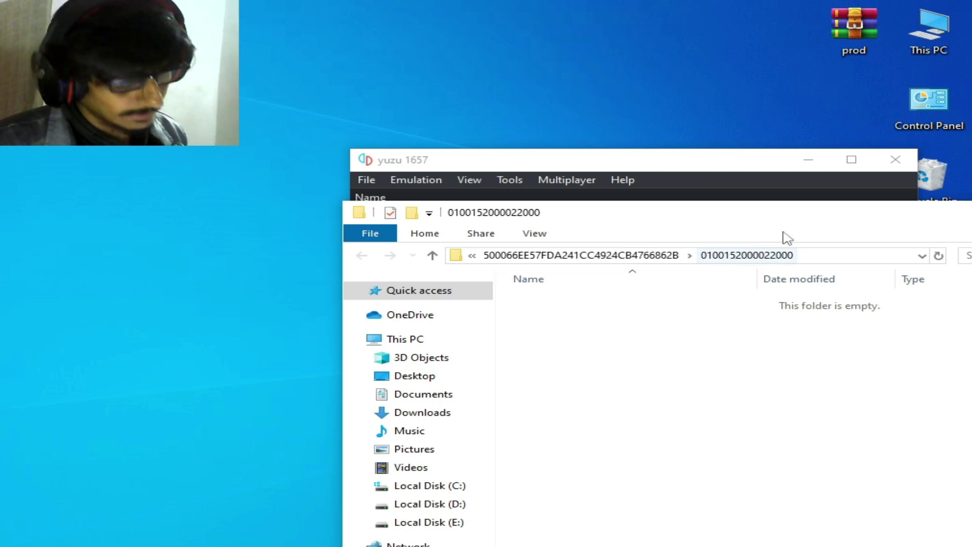
left_click_drag(773, 209, 548, 223)
left_click(920, 223)
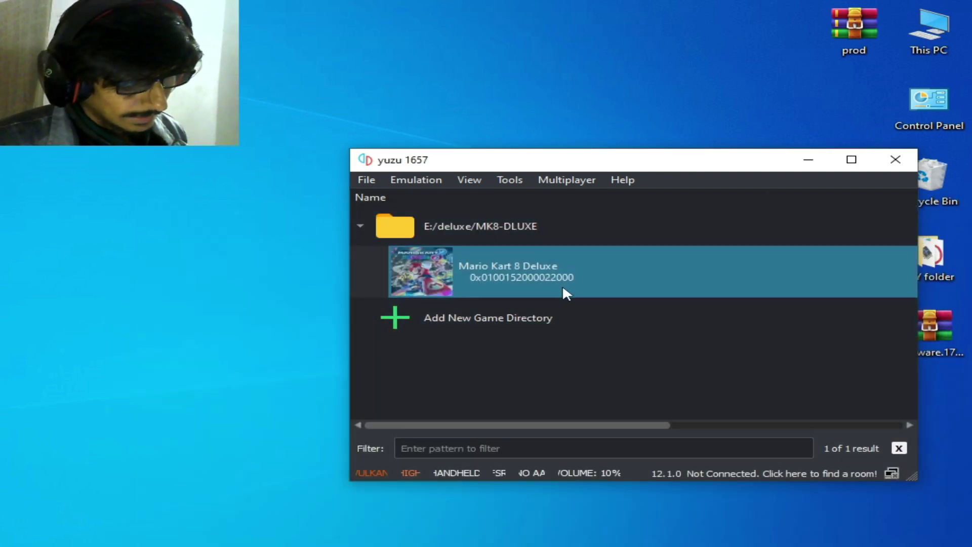
Step: Mark Mario Kart 8 Deluxe as a favorite in the game list
right_click(546, 278)
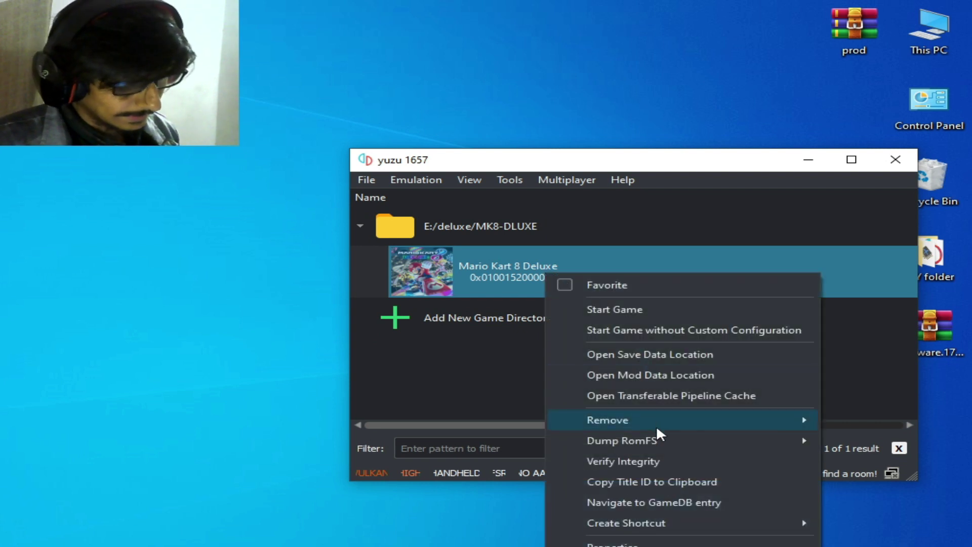
mouse_move(650, 428)
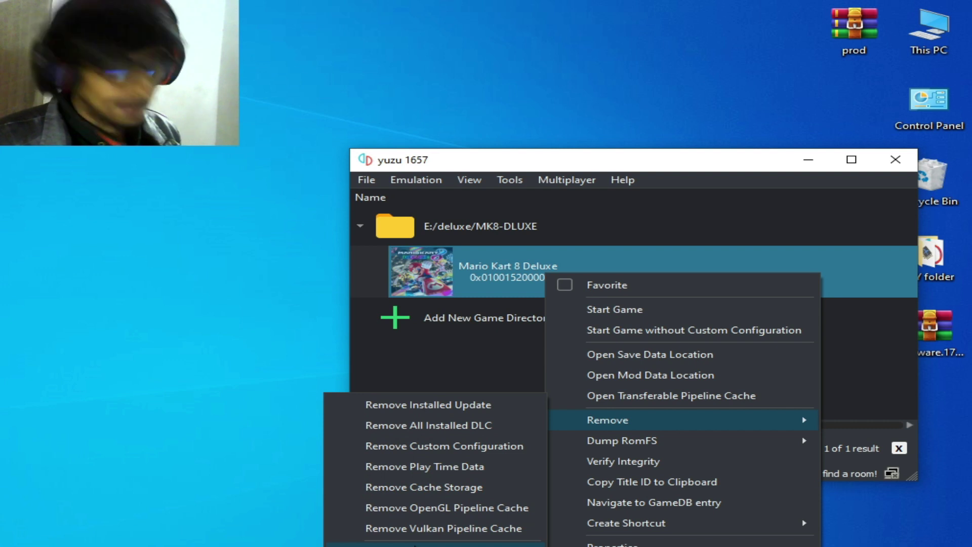
left_click(684, 286)
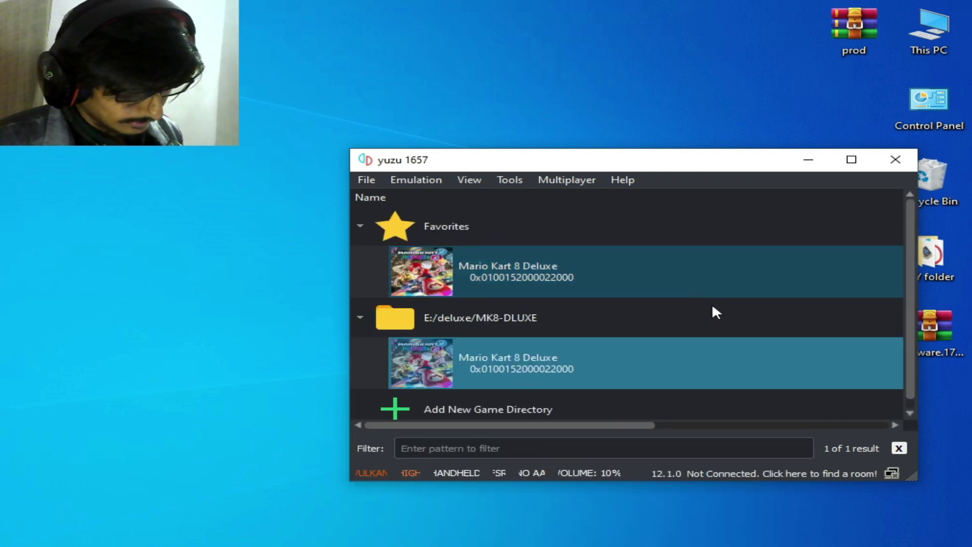
left_click_drag(676, 169, 670, 84)
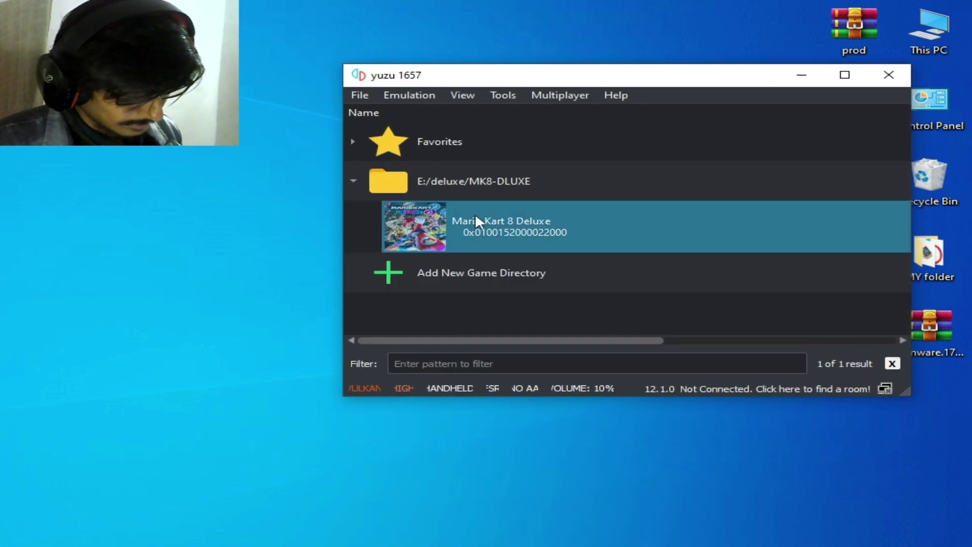
Step: Check the save data location of Mario Kart 8 Deluxe for remaining files and close it
right_click(475, 215)
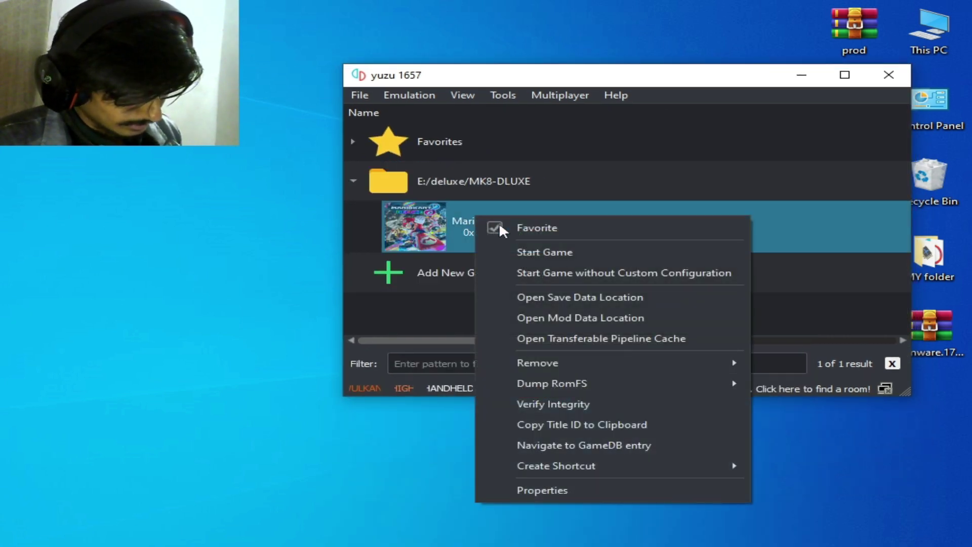
left_click(582, 299)
left_click(921, 101)
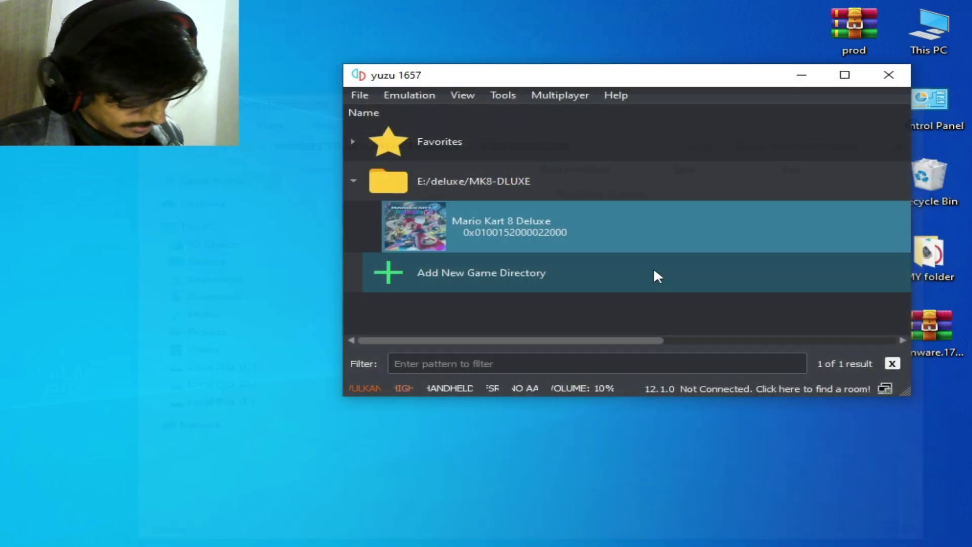
Step: Remove all pipeline caches of Mario Kart 8 Deluxe, confirming the deletion of all transferable shader caches
right_click(522, 224)
mouse_move(670, 376)
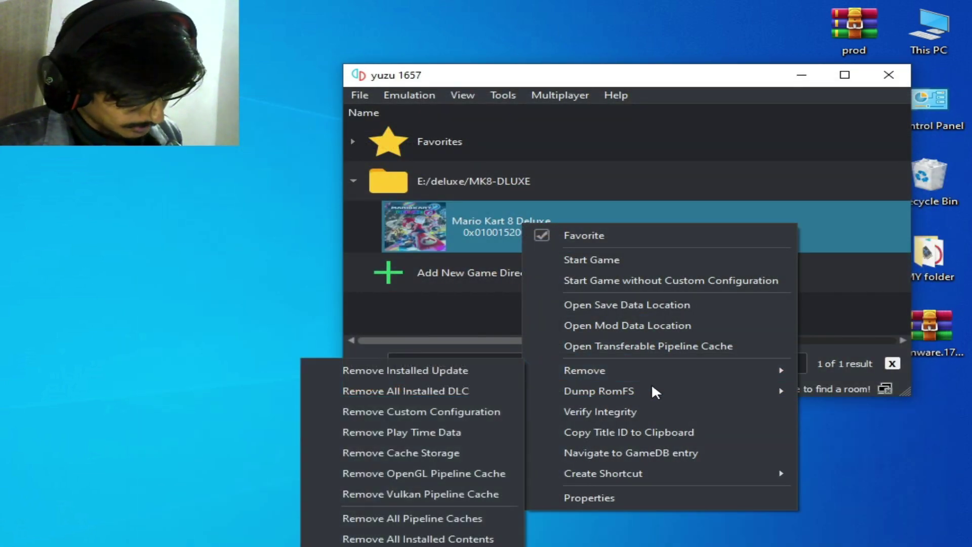
left_click(423, 517)
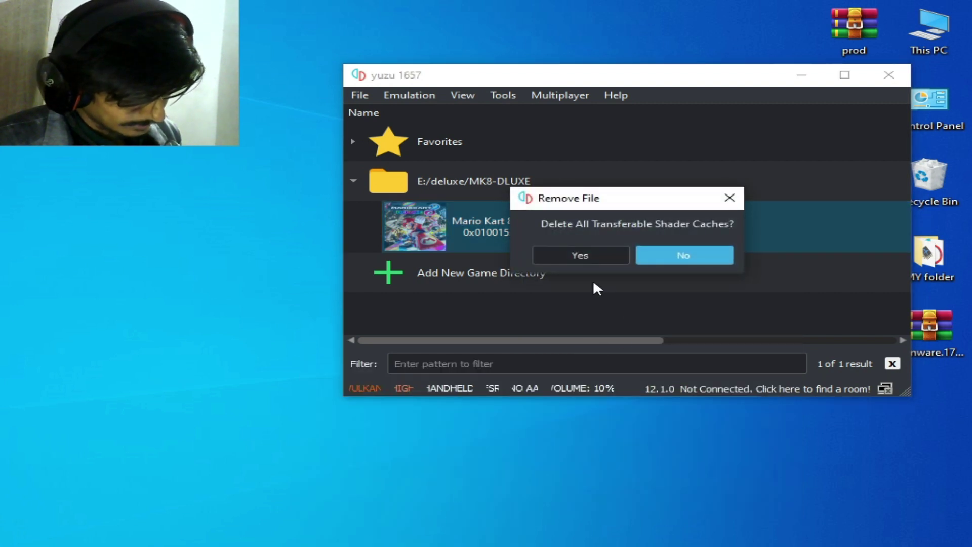
left_click(582, 257)
left_click(733, 259)
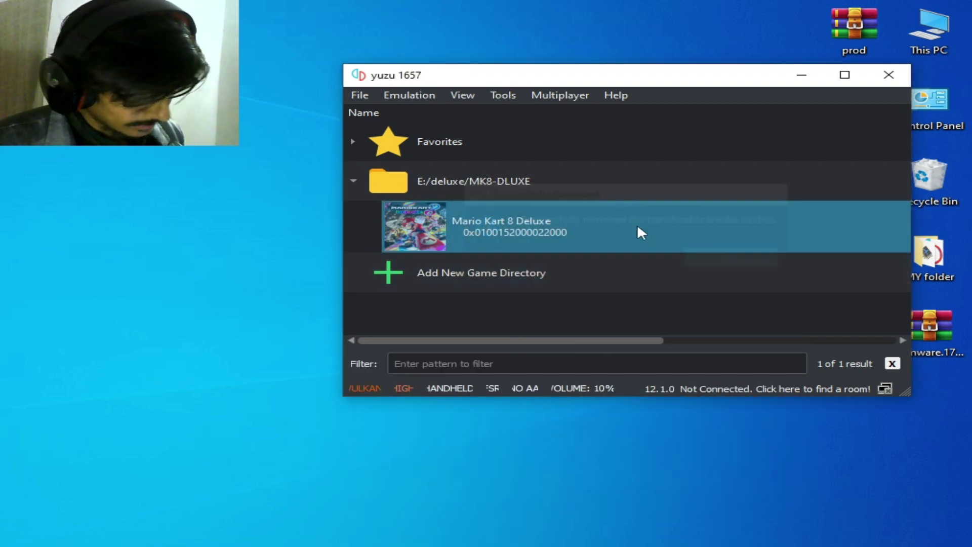
Step: Delete the shader folder from the yuzu data folder and close the folder window
left_click(357, 96)
left_click(396, 226)
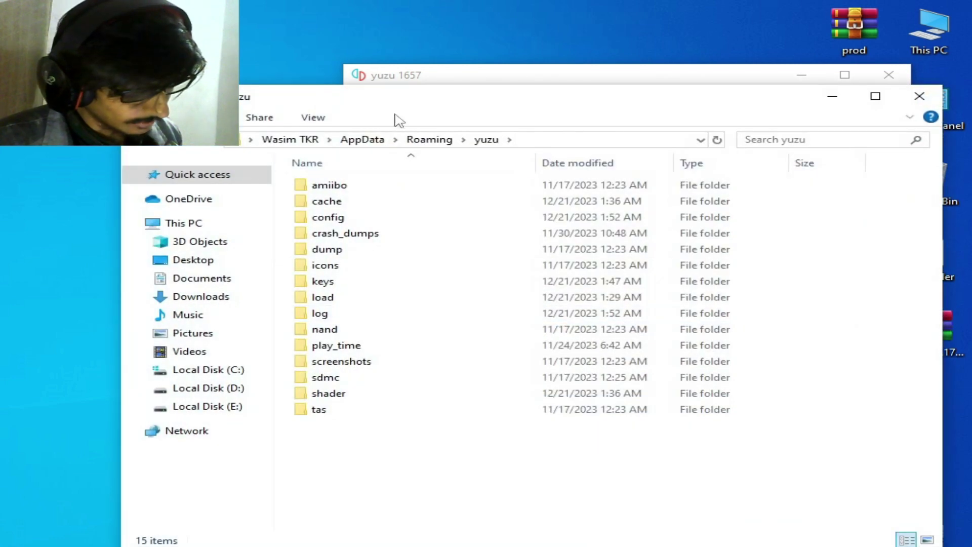
left_click(517, 419)
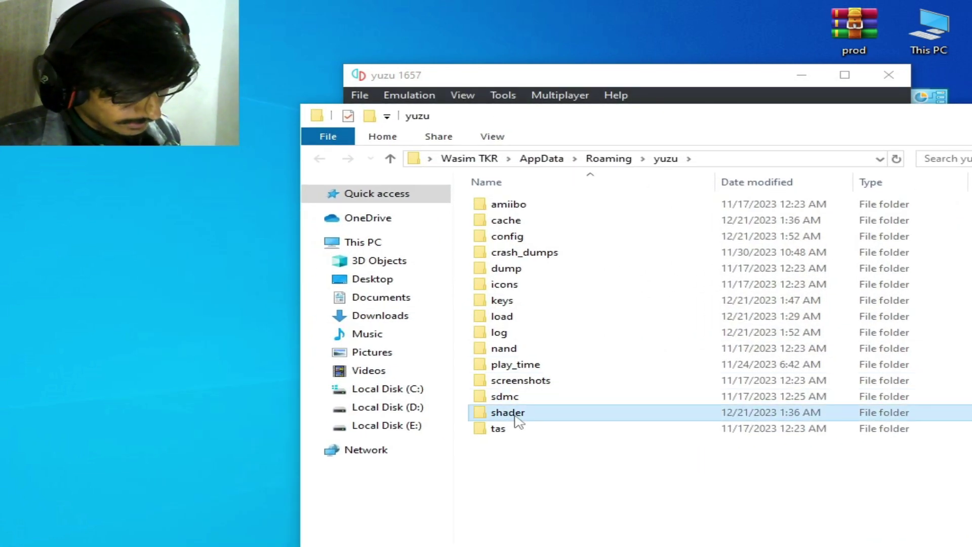
right_click(517, 418)
left_click(566, 360)
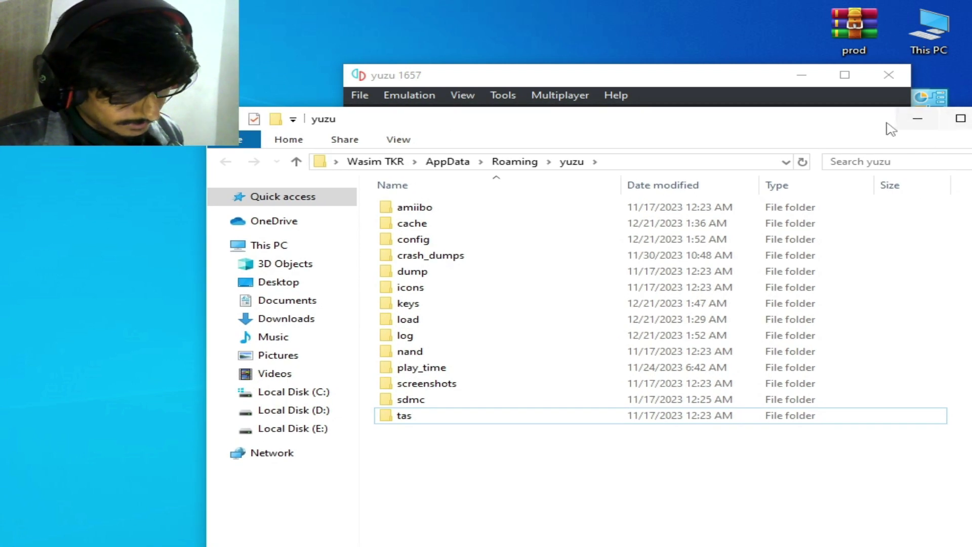
left_click(821, 116)
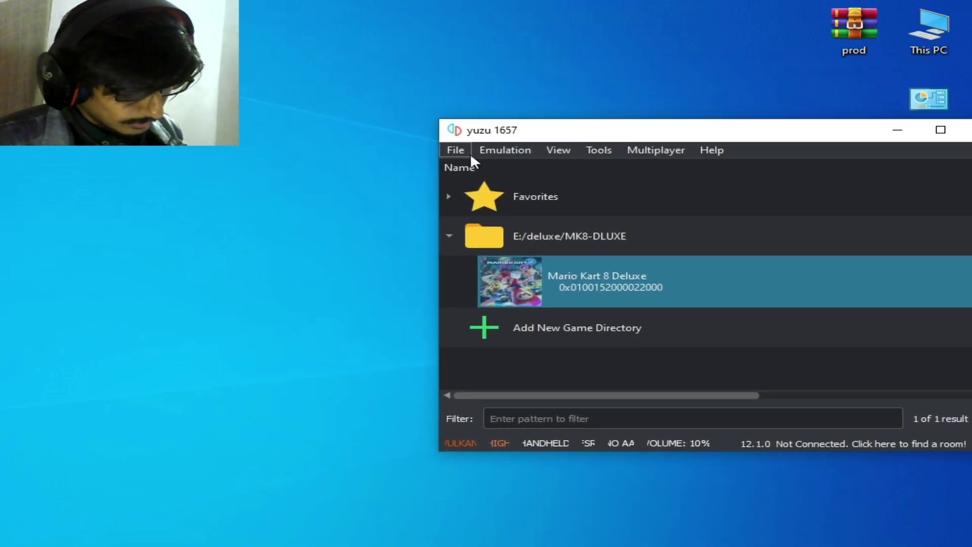
Step: Open the yuzu data folder and go to nand > system > Contents > registered
left_click(463, 152)
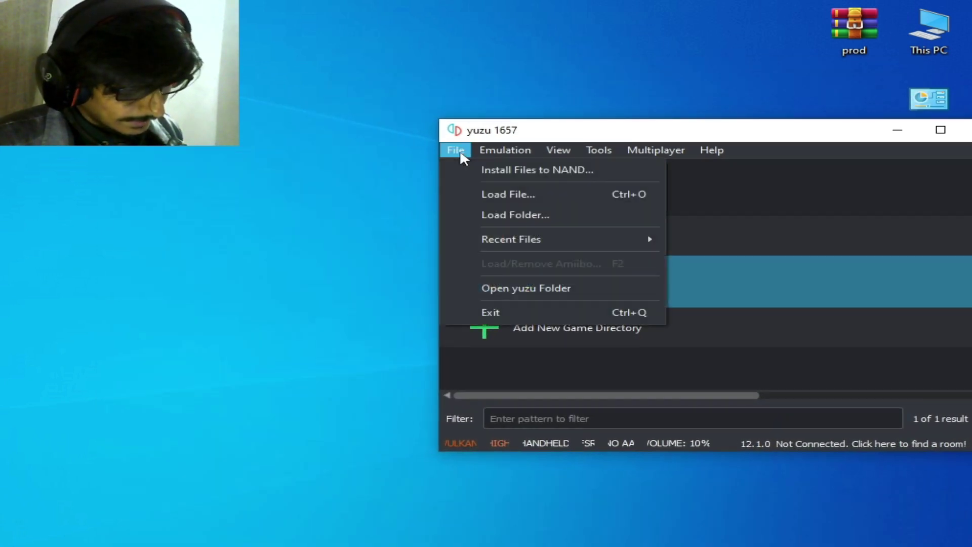
left_click(495, 296)
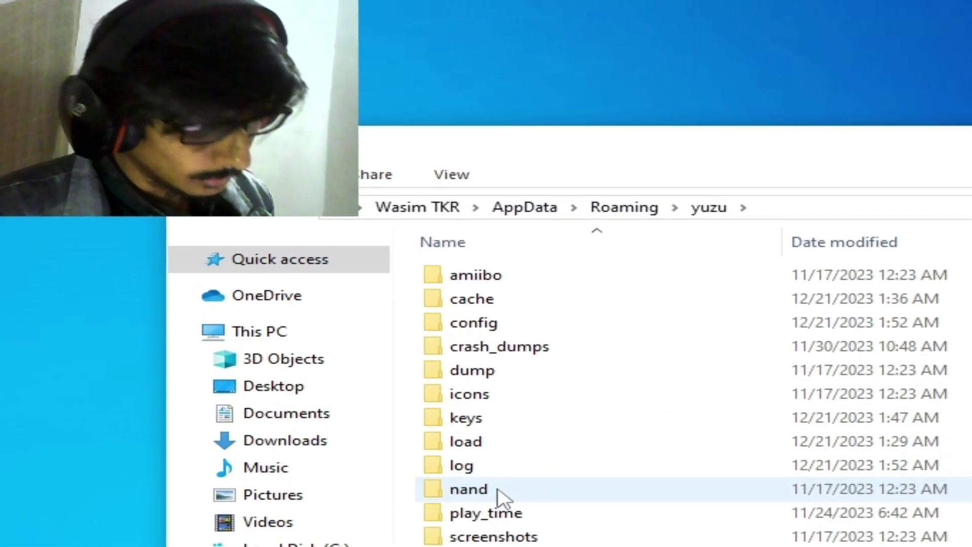
double_click(381, 376)
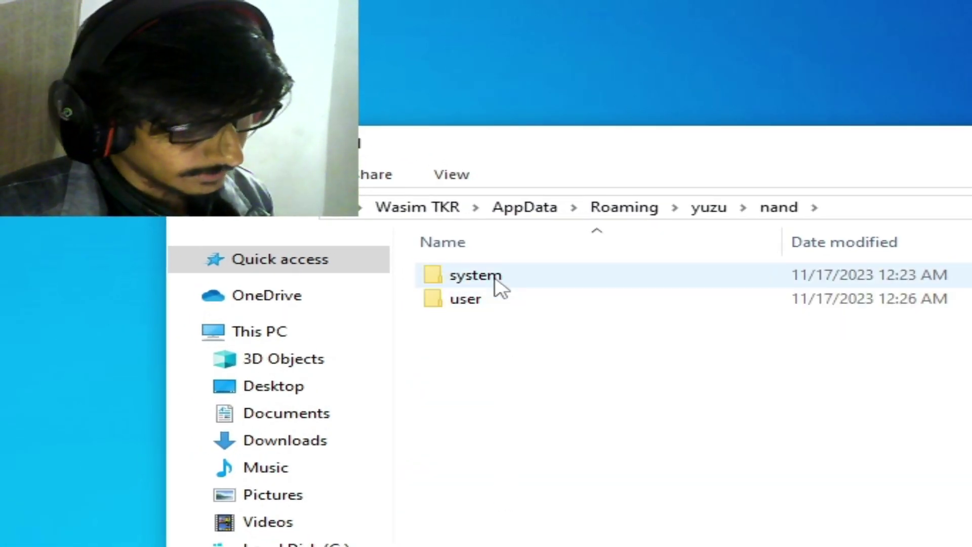
double_click(381, 218)
double_click(499, 285)
double_click(517, 299)
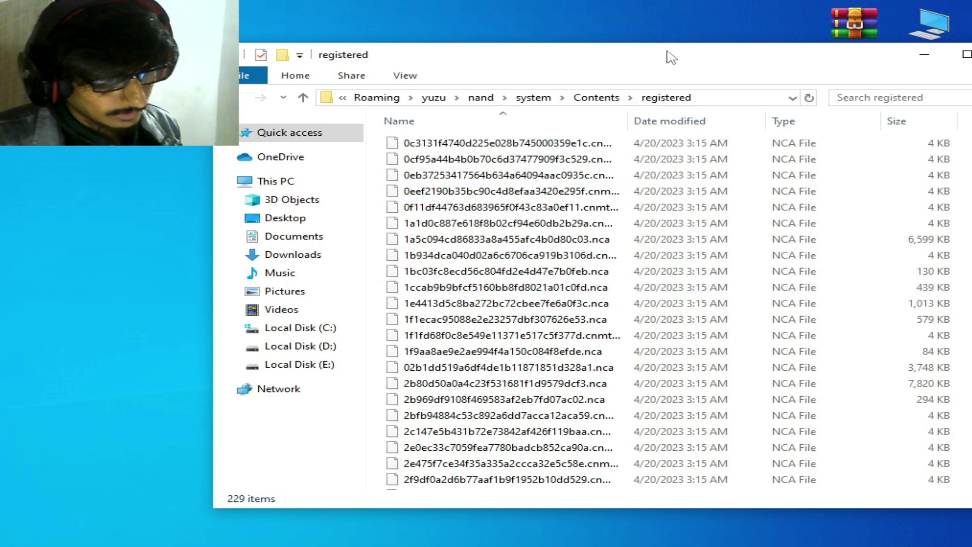
Step: Check the installed update version of Mario Kart 8 Deluxe in the game list and in its properties
left_click_drag(669, 56, 415, 179)
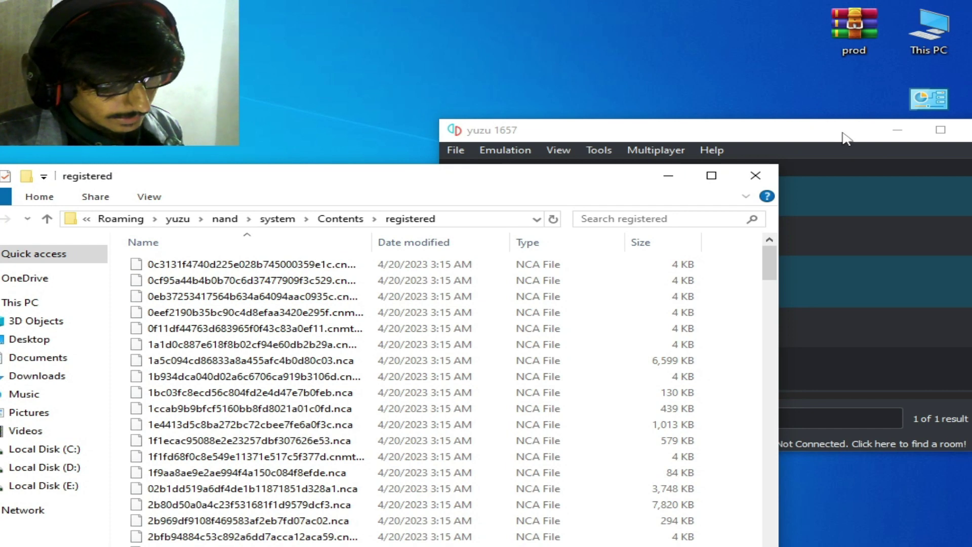
left_click_drag(846, 138, 729, 96)
left_click_drag(460, 354, 650, 356)
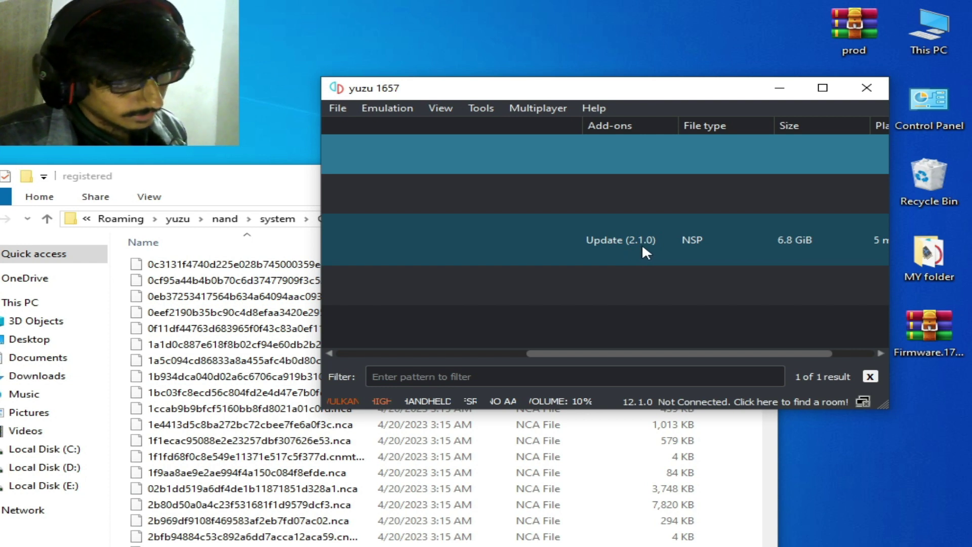
left_click_drag(648, 353, 456, 349)
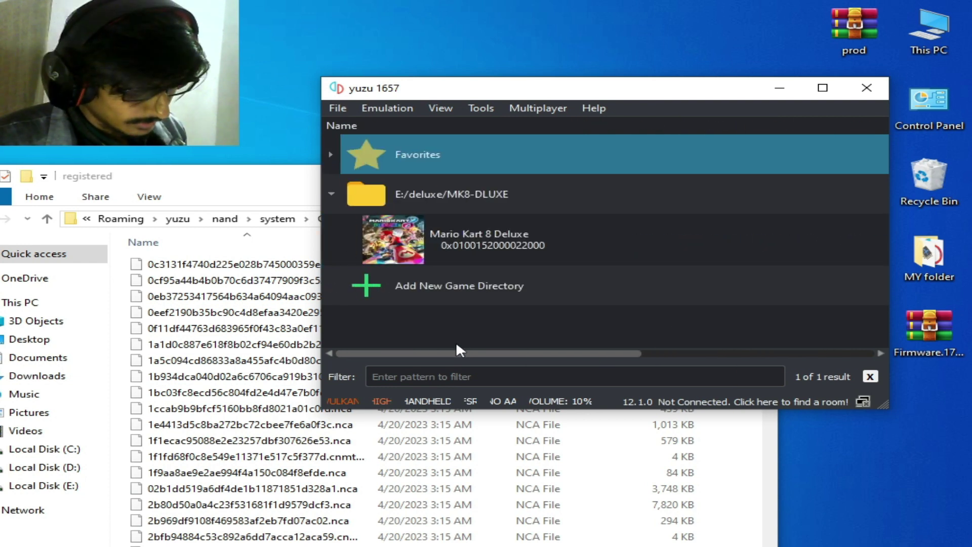
right_click(485, 246)
left_click(552, 515)
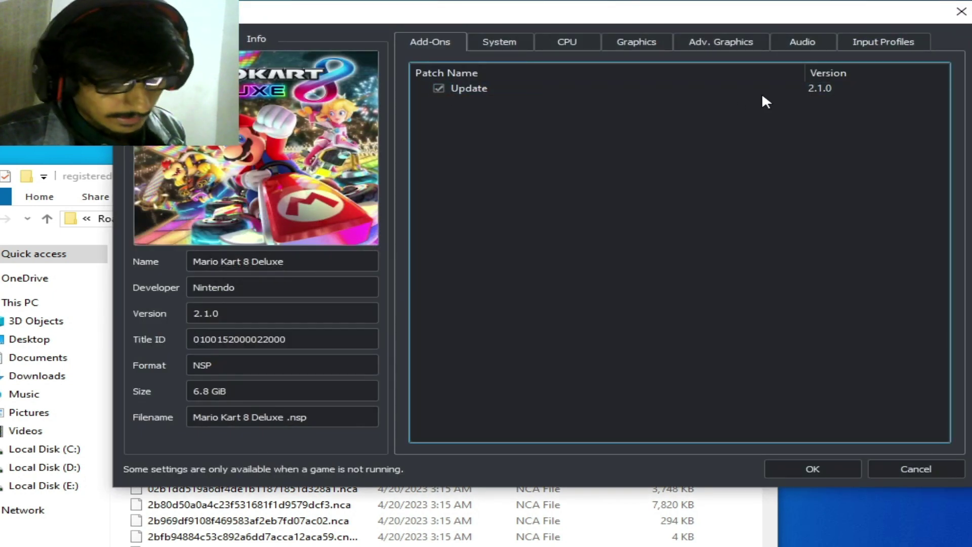
left_click(793, 467)
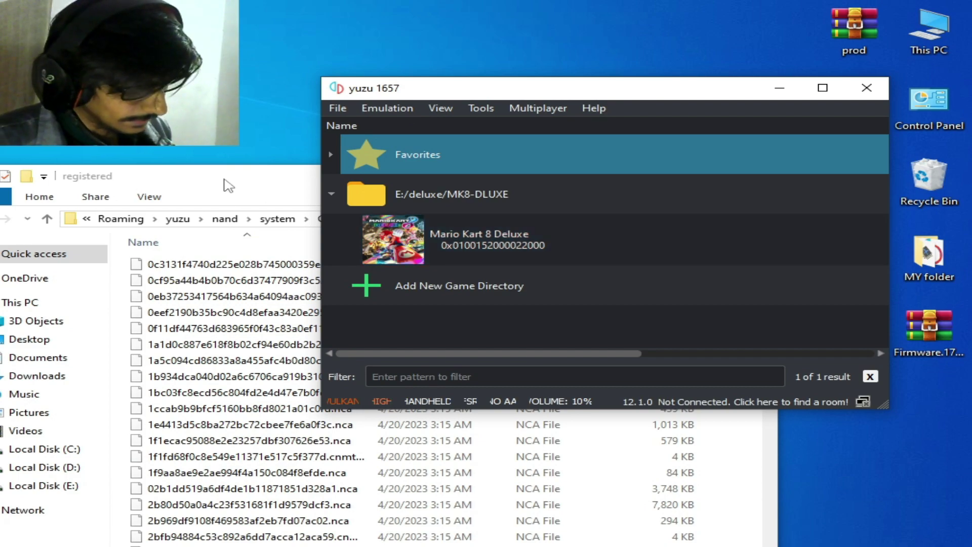
Step: Delete all NCA files from the registered folder
left_click_drag(231, 182, 468, 75)
left_click_drag(365, 161, 582, 501)
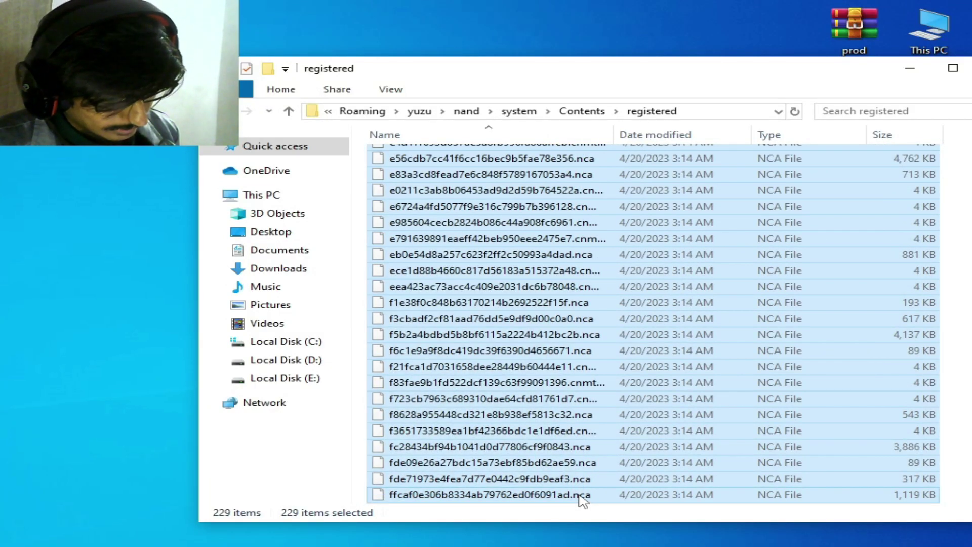
right_click(582, 500)
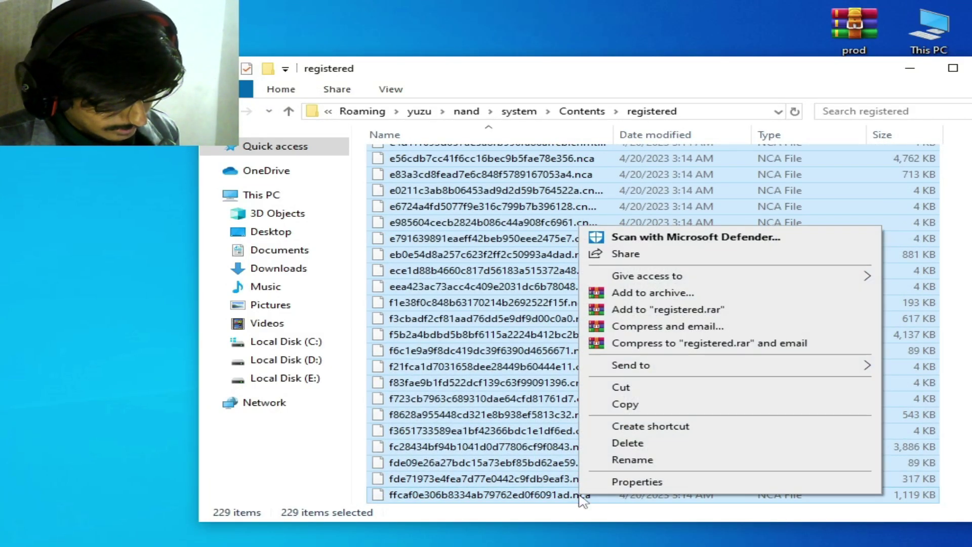
left_click(645, 445)
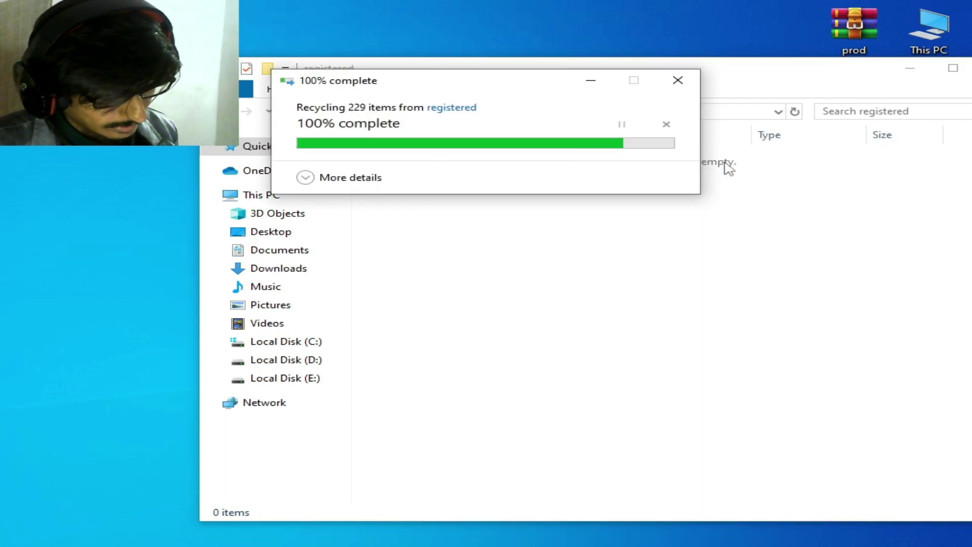
Step: Move the Firmware.17.0.1 archive from the desktop into the empty registered folder
left_click_drag(783, 76, 677, 155)
left_click_drag(929, 329, 595, 313)
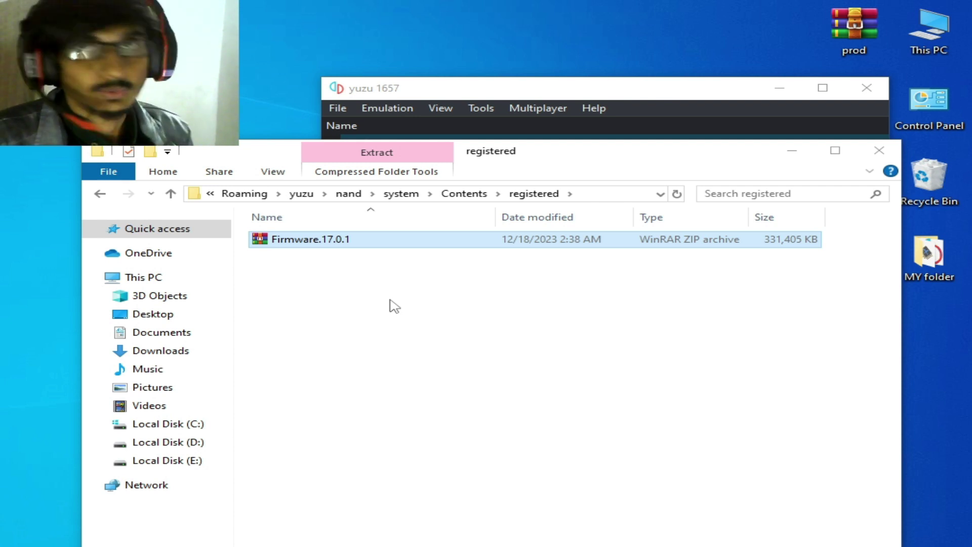
left_click(394, 306)
Step: Extract the Firmware.17.0.1 archive into the registered folder and move the archive back to the desktop
right_click(306, 246)
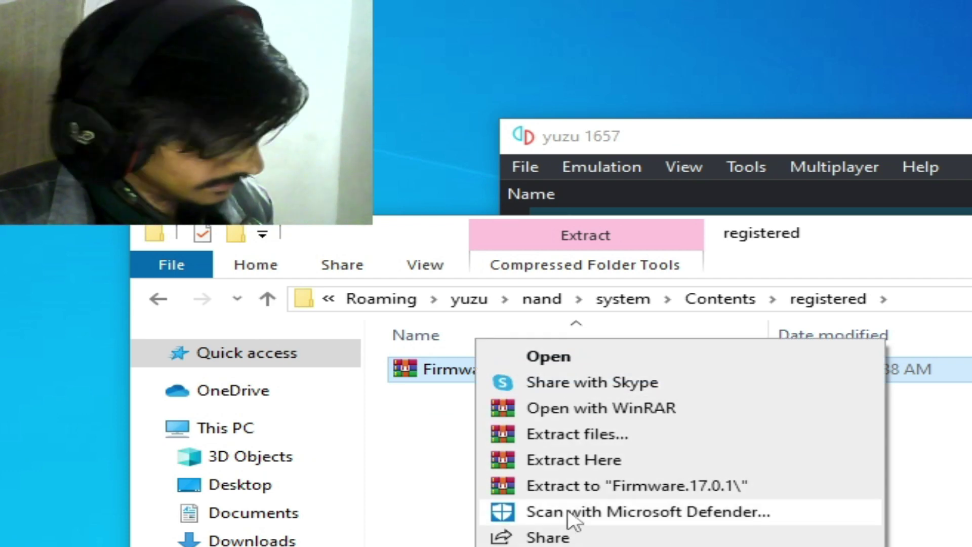
left_click(575, 460)
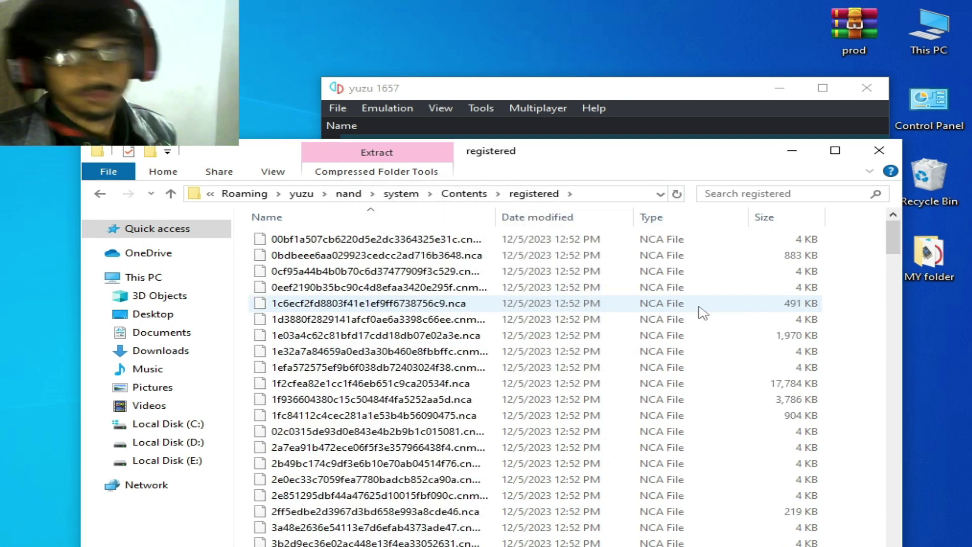
left_click_drag(647, 158, 656, 93)
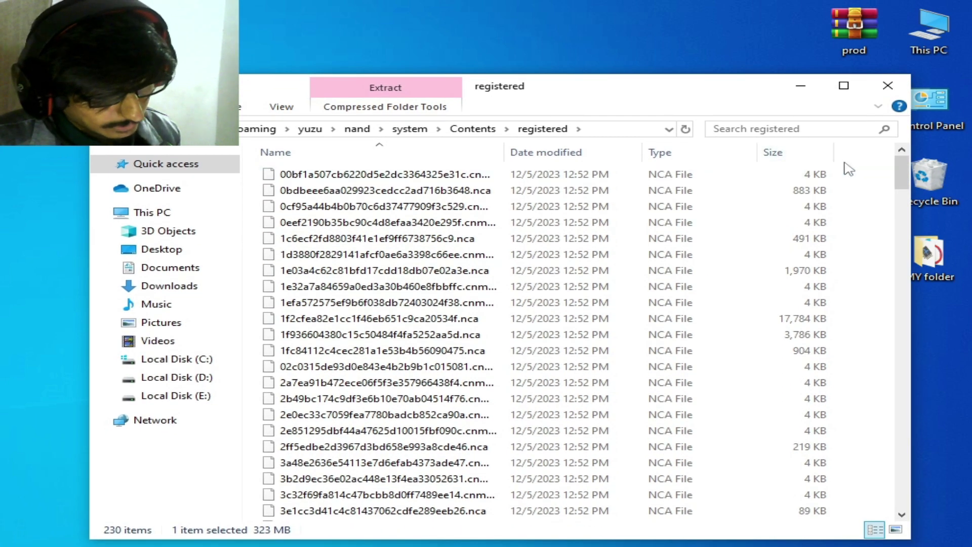
left_click_drag(901, 172, 900, 491)
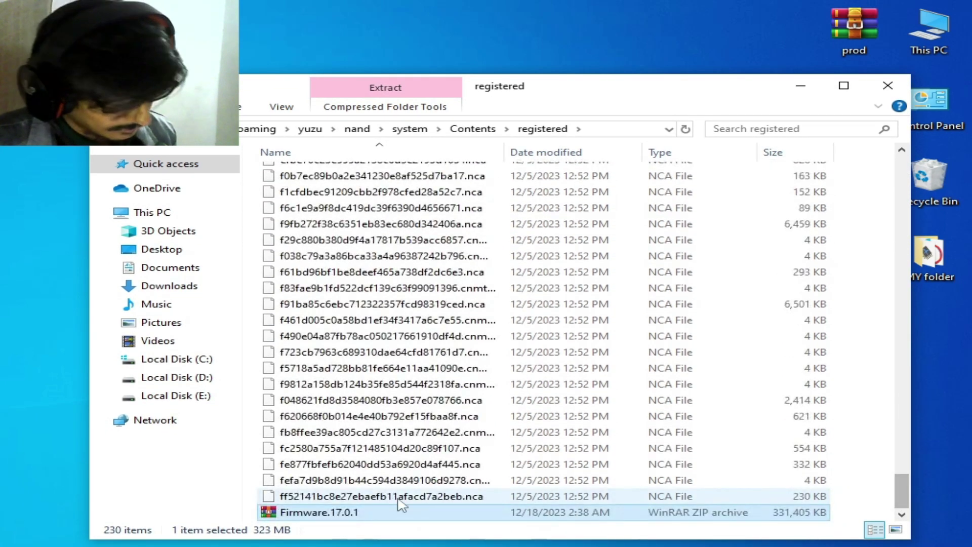
left_click_drag(329, 512, 938, 403)
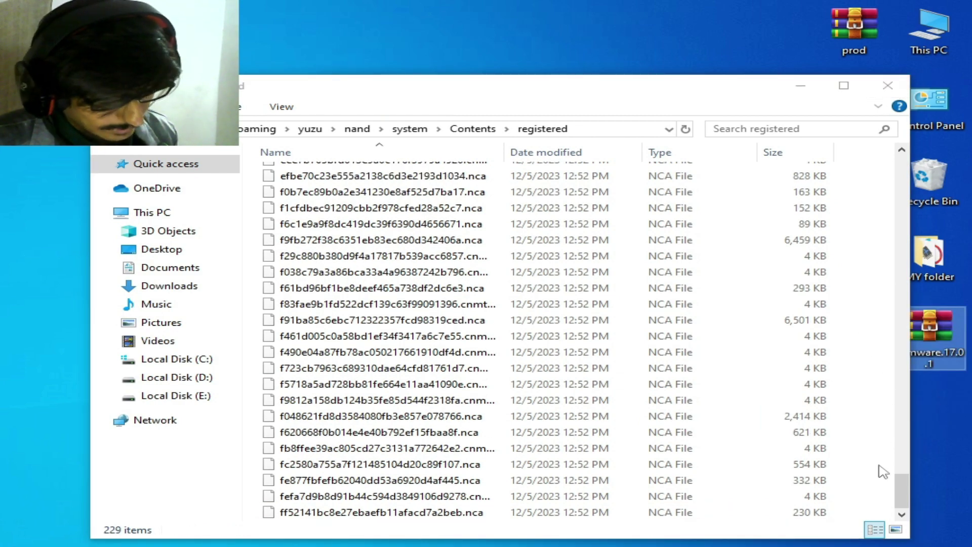
left_click_drag(904, 500, 900, 173)
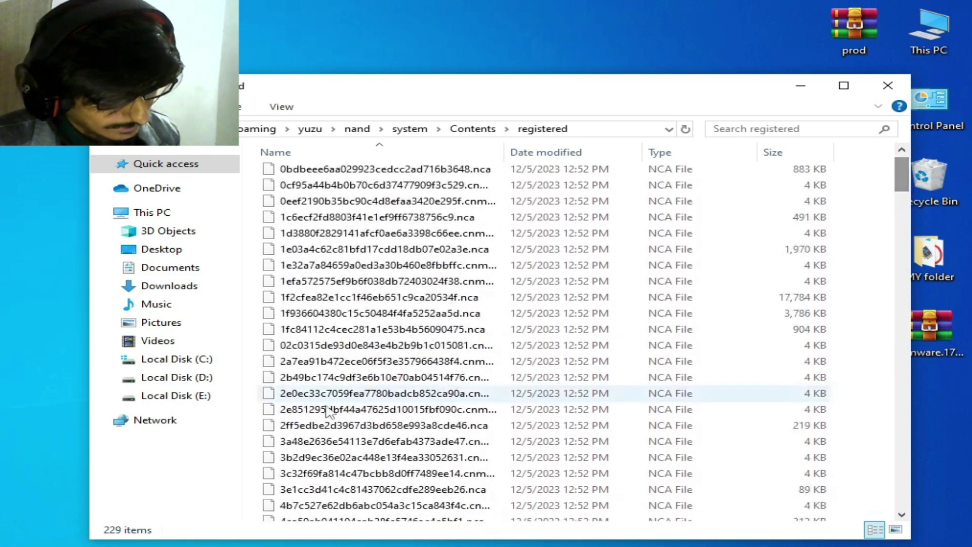
left_click(888, 85)
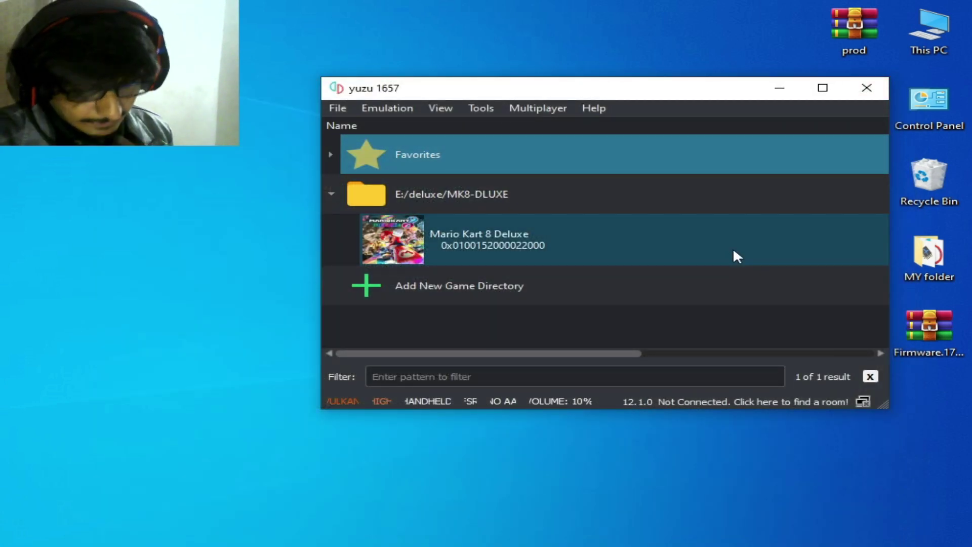
Step: Restart yuzu from its desktop shortcut and dismiss the firmware decryption warning
left_click(864, 89)
right_click(685, 258)
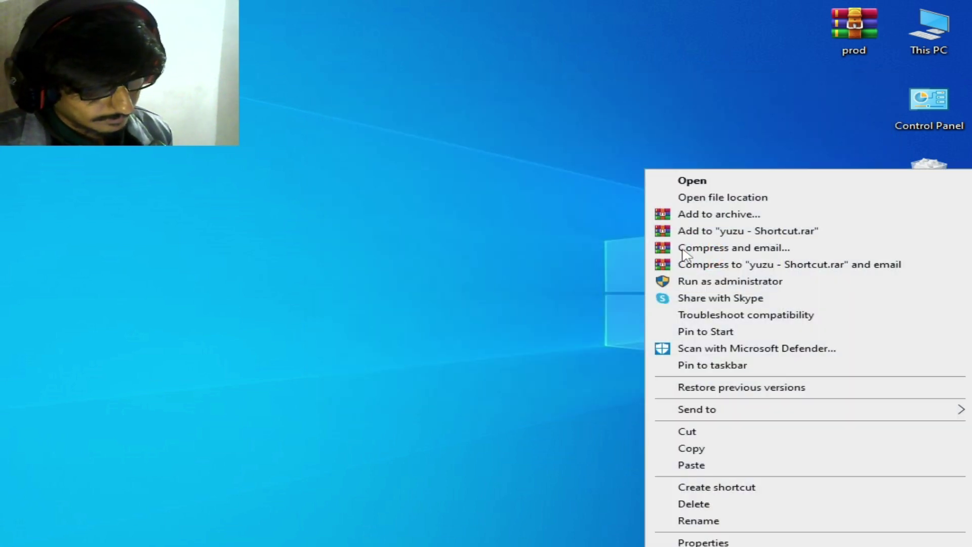
left_click(701, 182)
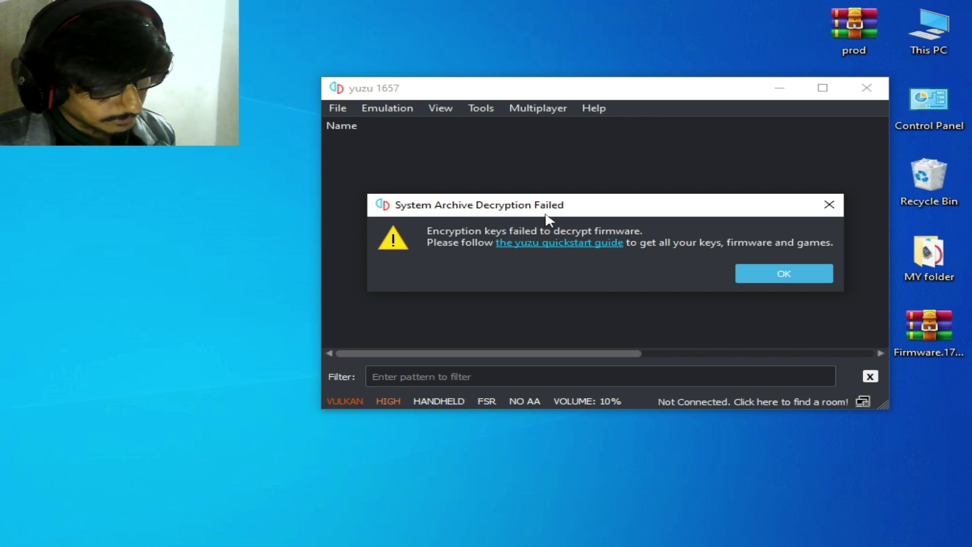
left_click(766, 276)
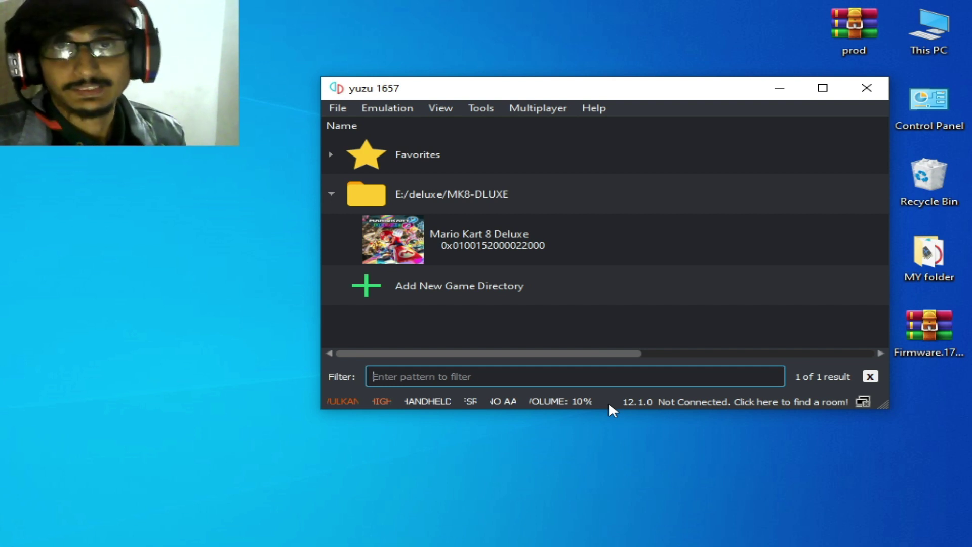
Step: Open the yuzu data folder and go to its keys folder, keeping the prod archive on the desktop accessible
left_click(339, 107)
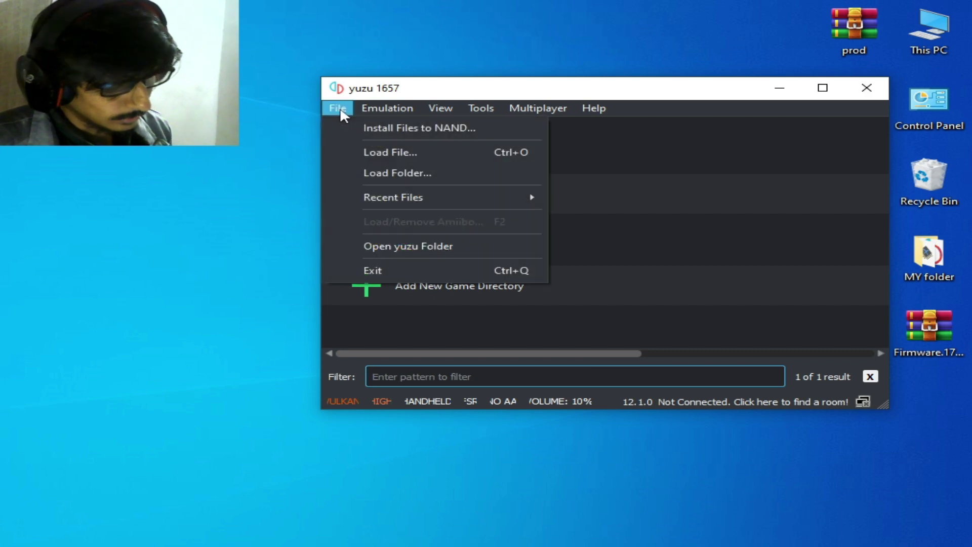
left_click(417, 245)
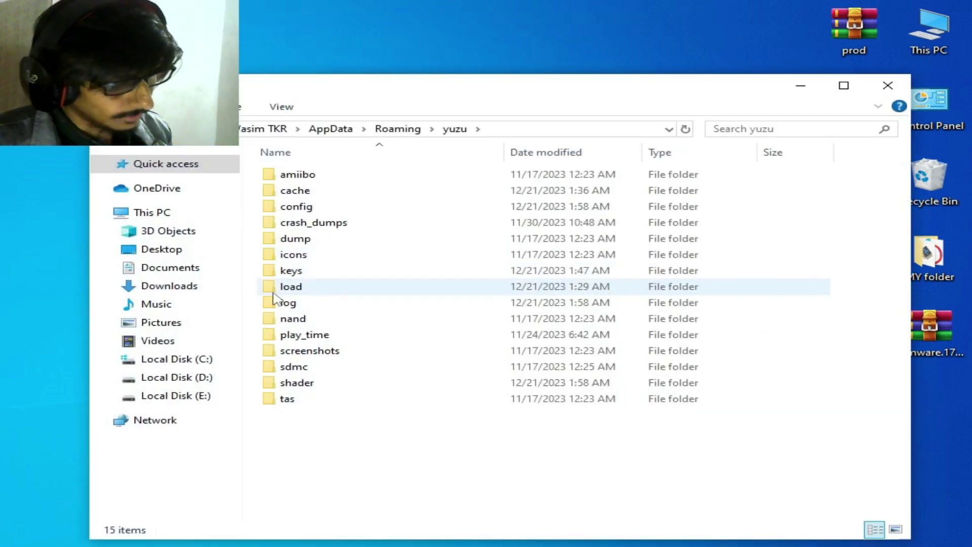
left_click_drag(473, 76, 627, 160)
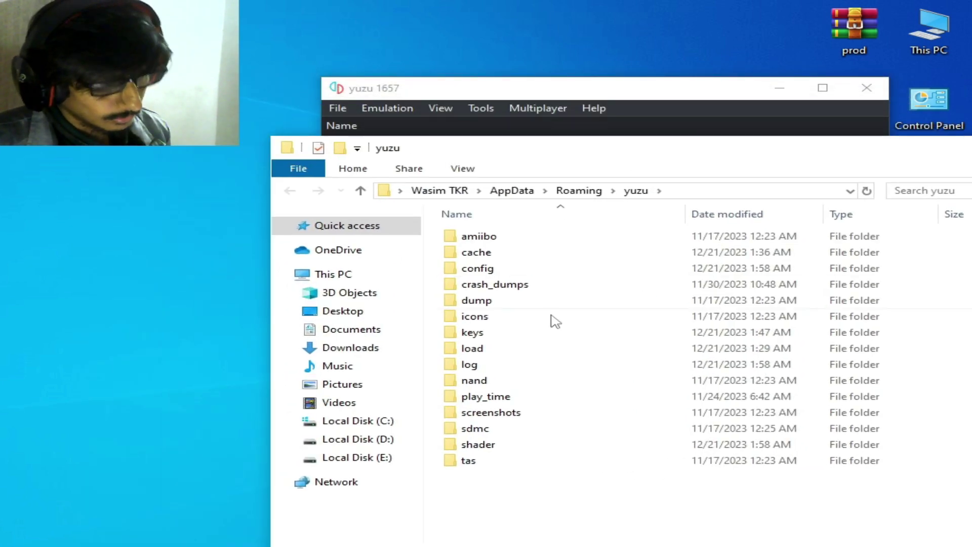
double_click(478, 336)
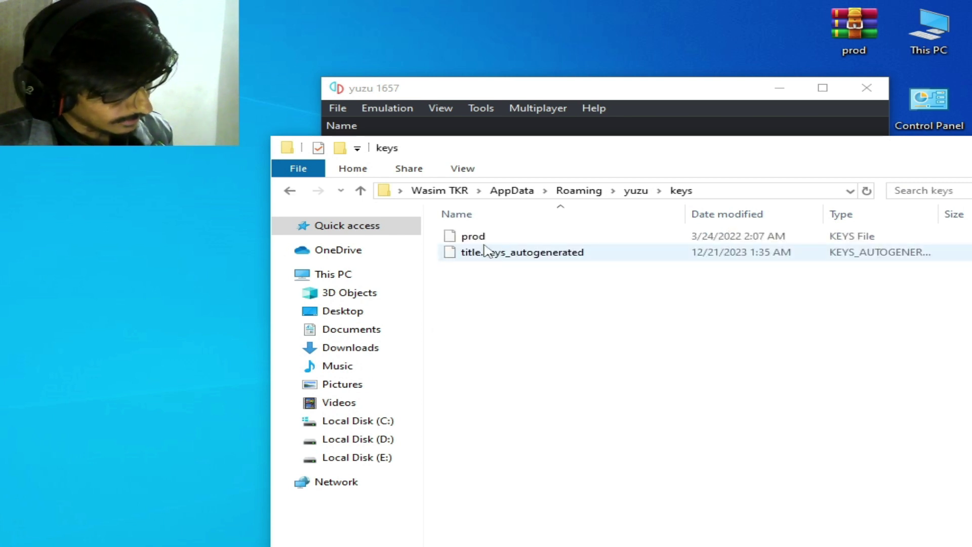
left_click_drag(578, 158, 458, 129)
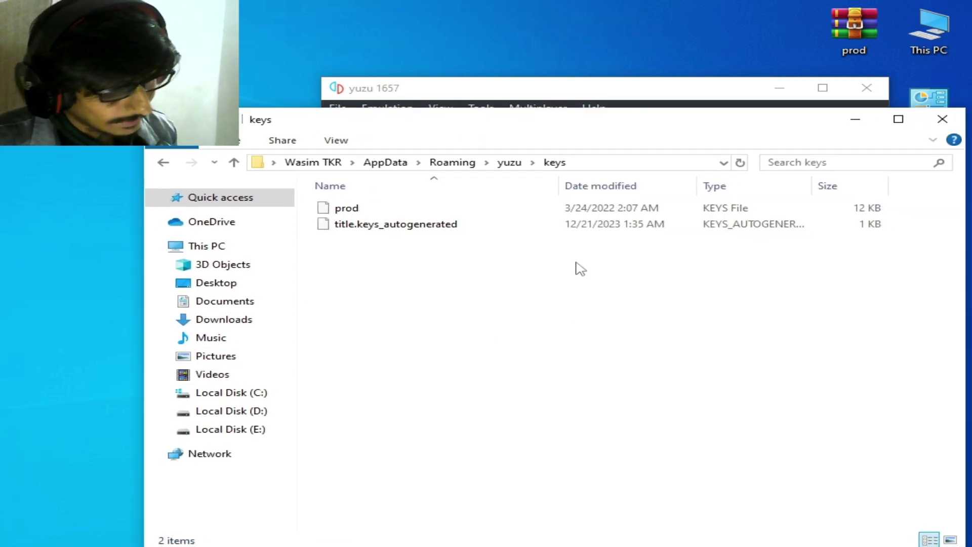
Step: Delete both existing files, prod and title.keys_autogenerated, from the keys folder
left_click_drag(330, 269, 355, 209)
right_click(355, 211)
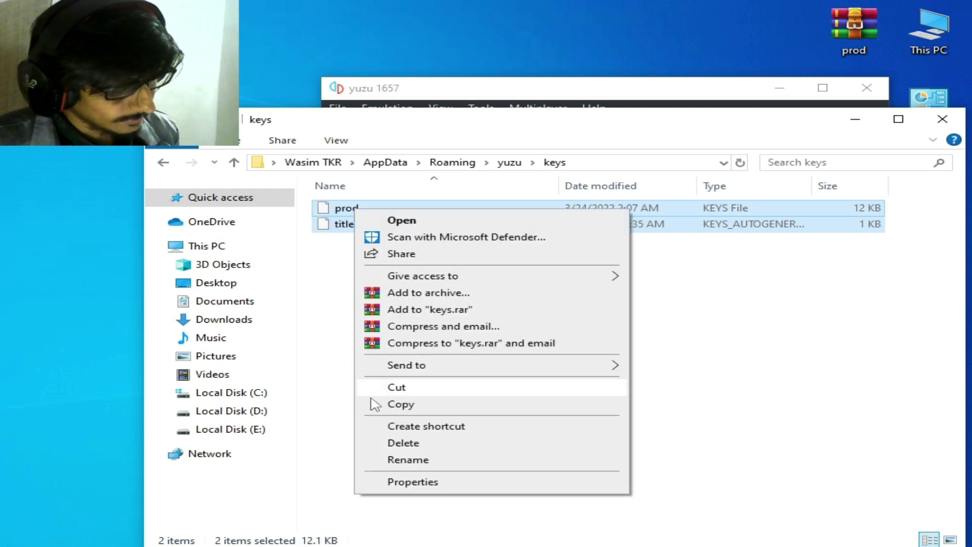
left_click(403, 443)
Step: Extract the desktop's prod archive inside the keys folder and return the archive to the desktop
left_click_drag(854, 24, 538, 326)
right_click(352, 215)
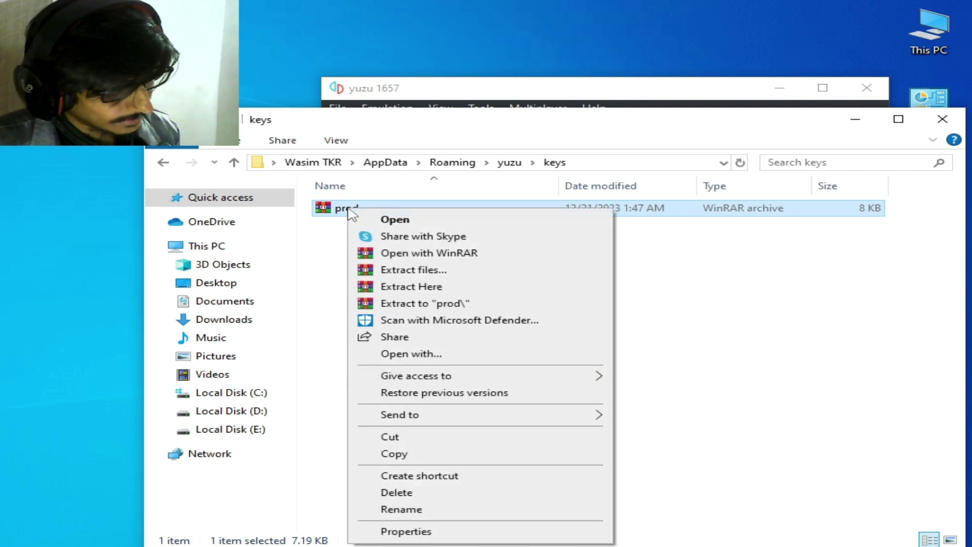
left_click(380, 288)
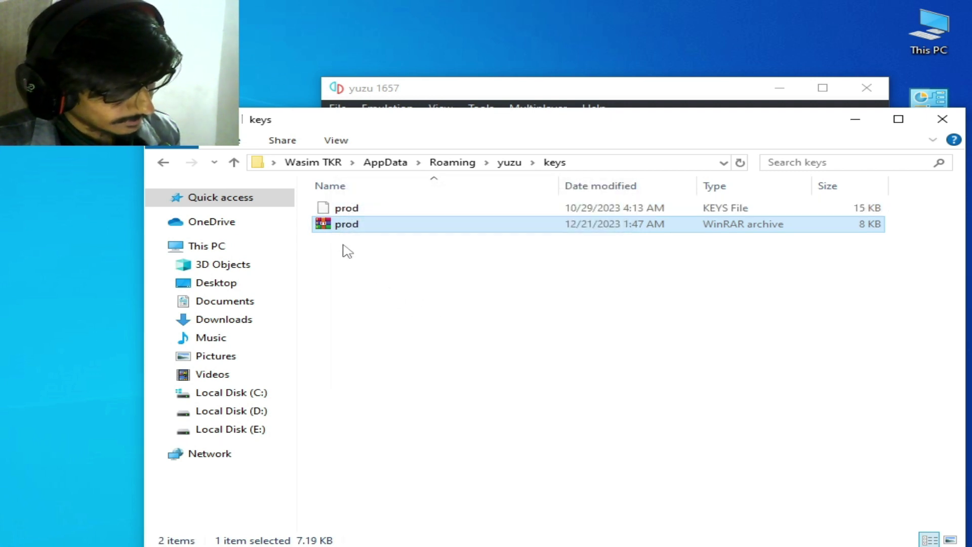
left_click_drag(338, 229, 831, 76)
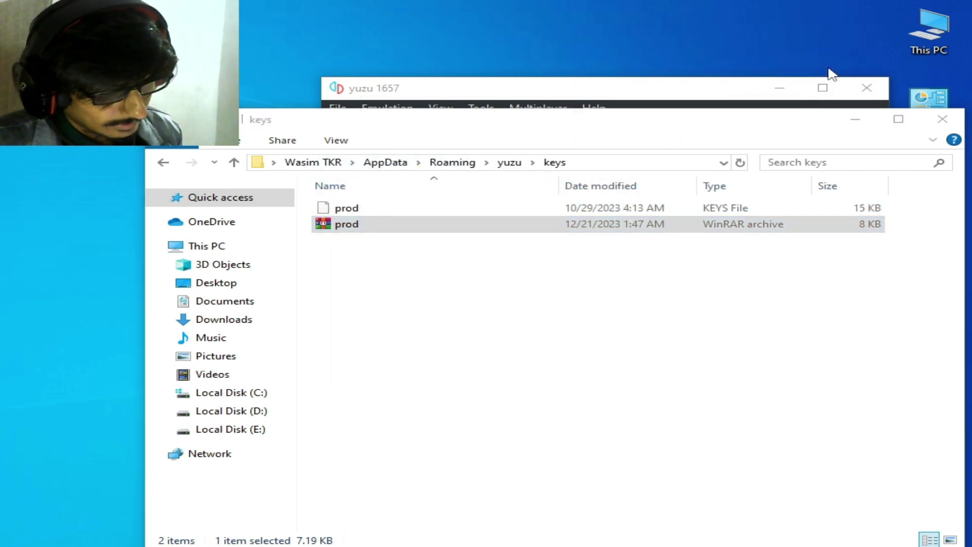
left_click(943, 119)
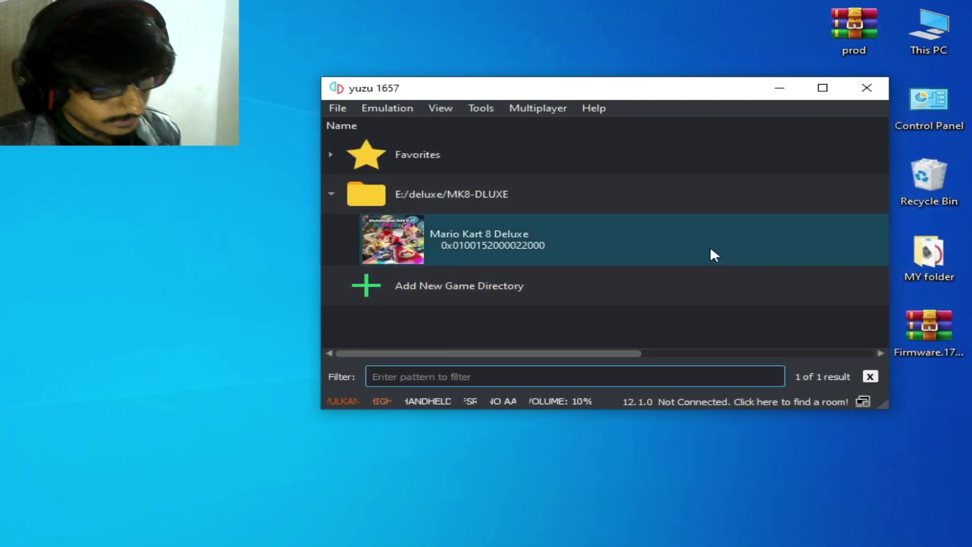
Step: Close yuzu and relaunch it from its desktop shortcut to load the new keys and firmware
left_click(867, 88)
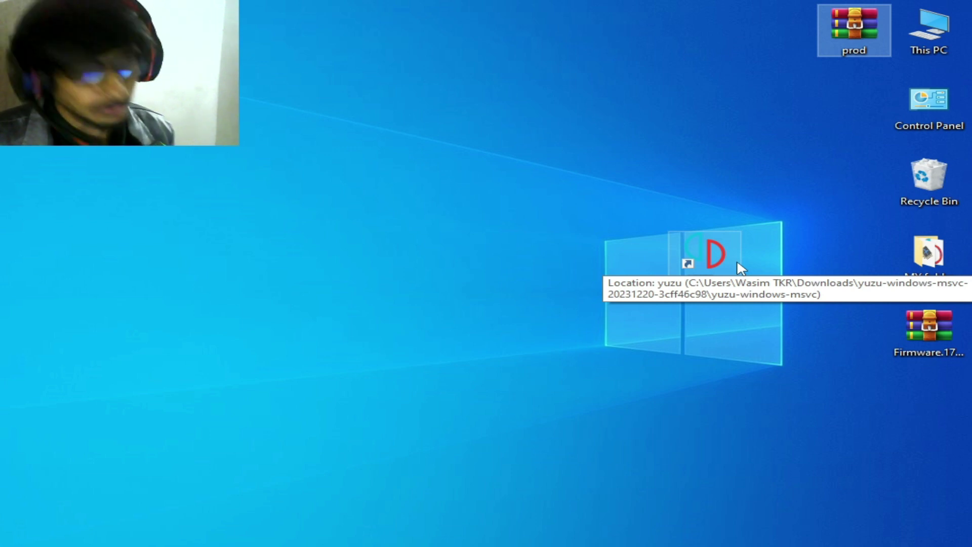
right_click(714, 253)
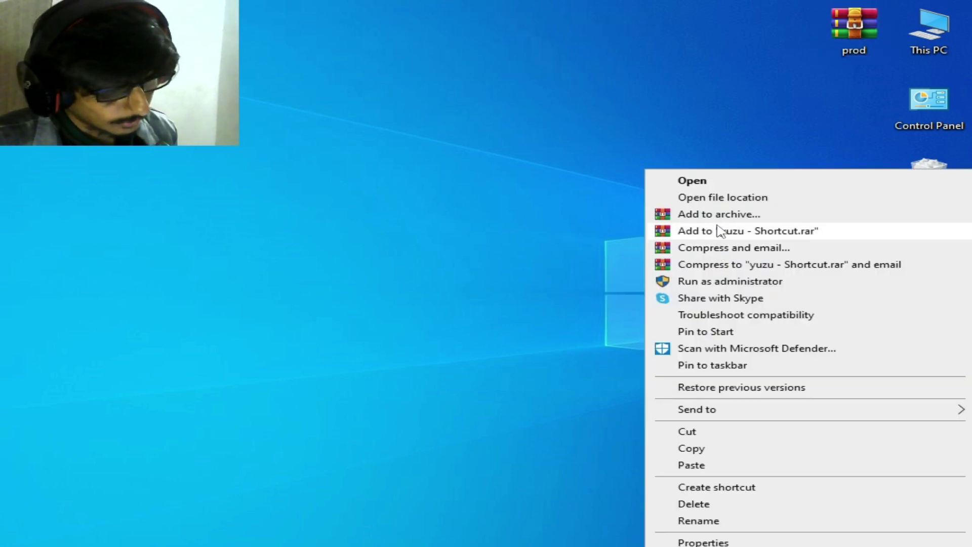
left_click(717, 181)
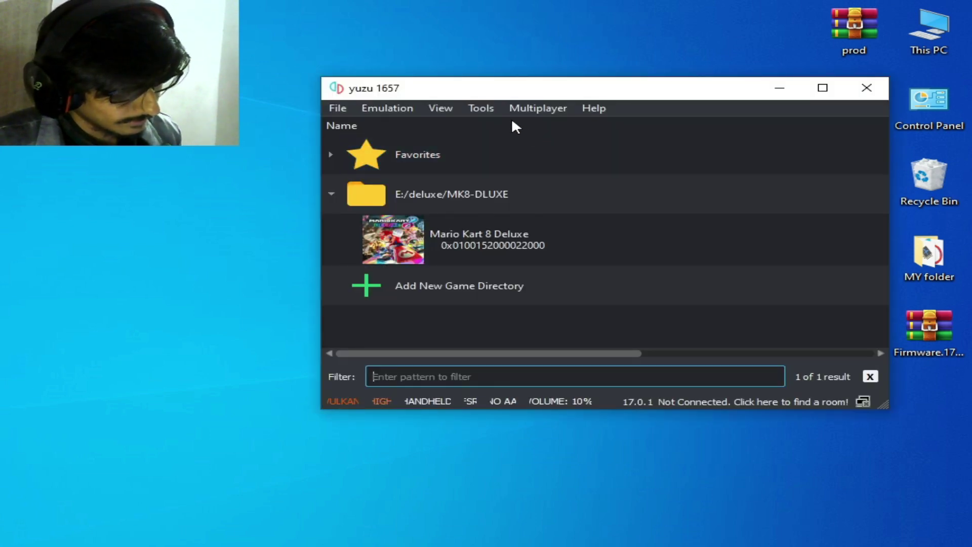
left_click_drag(502, 93, 522, 93)
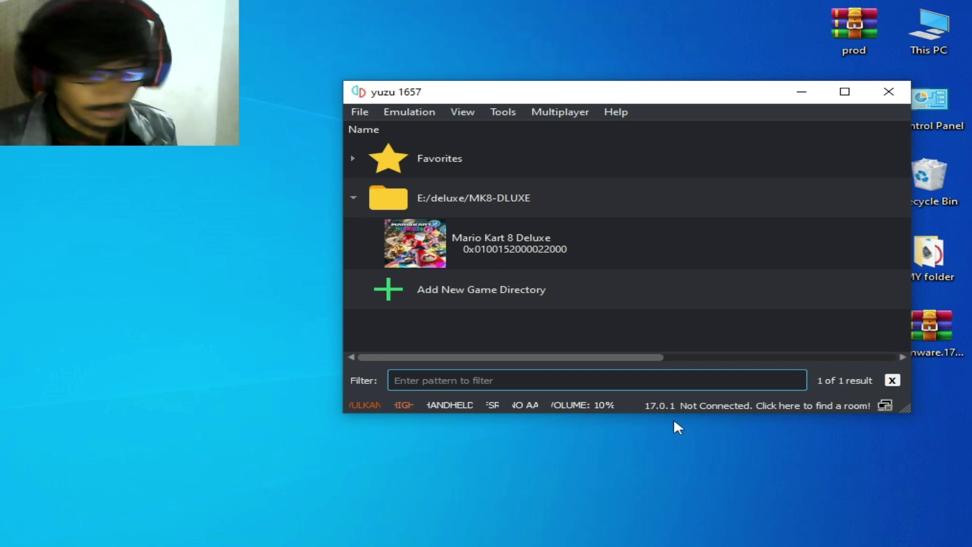
Step: Check the contents of Mario Kart 8 Deluxe's save data folder
left_click(524, 227)
right_click(524, 227)
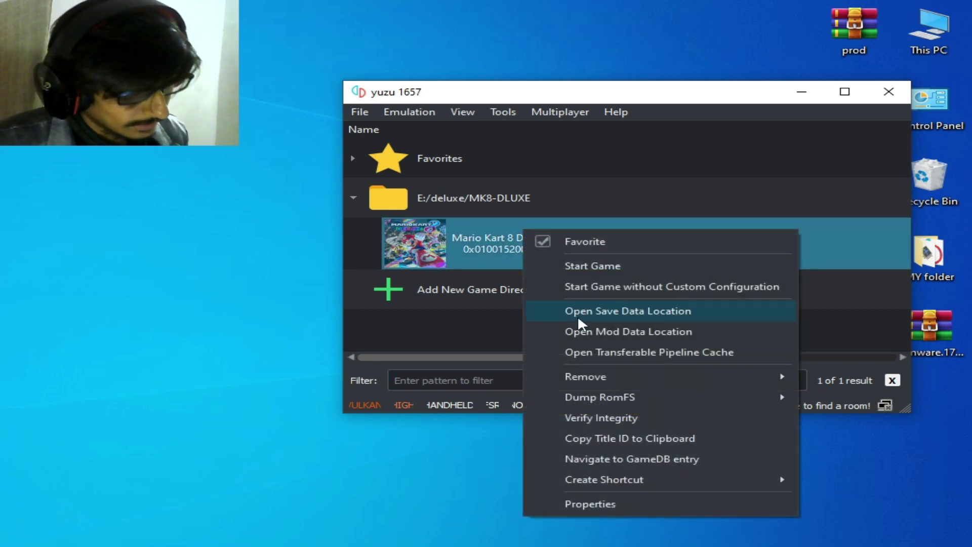
left_click(605, 310)
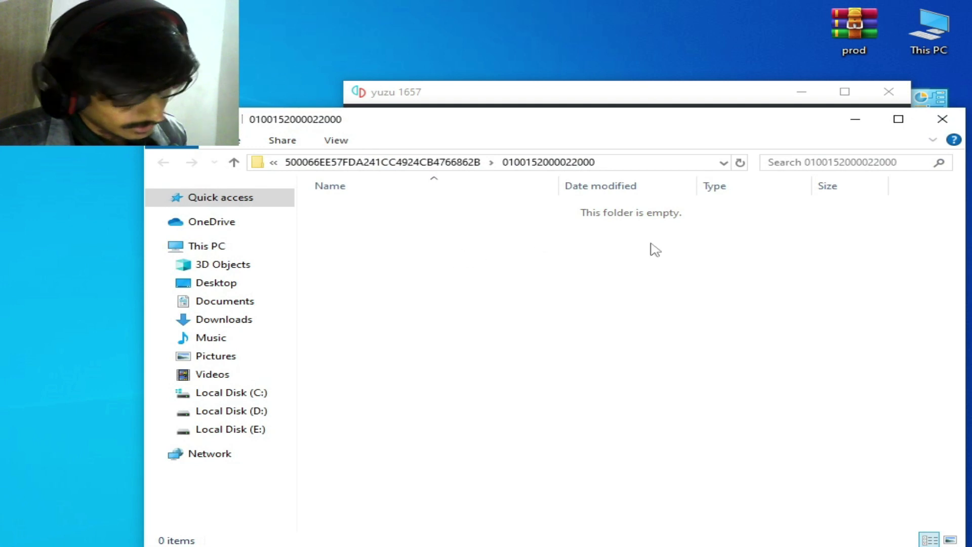
left_click(942, 119)
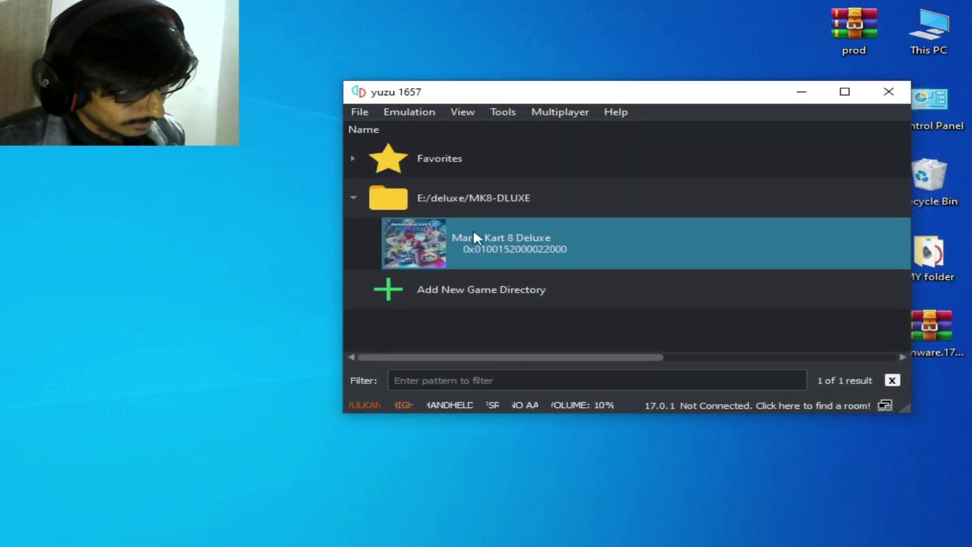
Step: Launch Mario Kart 8 Deluxe and enter Single Player with the first Mii in the list
double_click(515, 248)
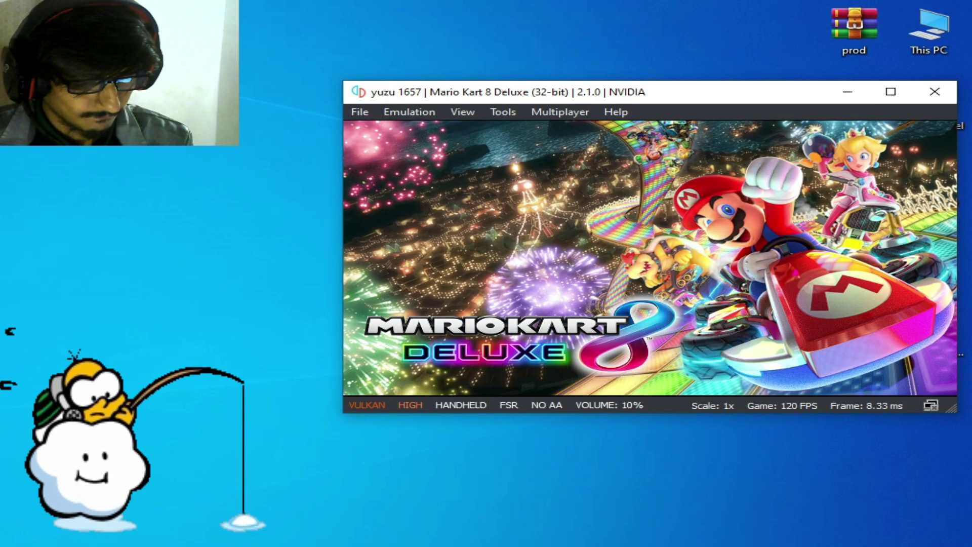
key("q+e")
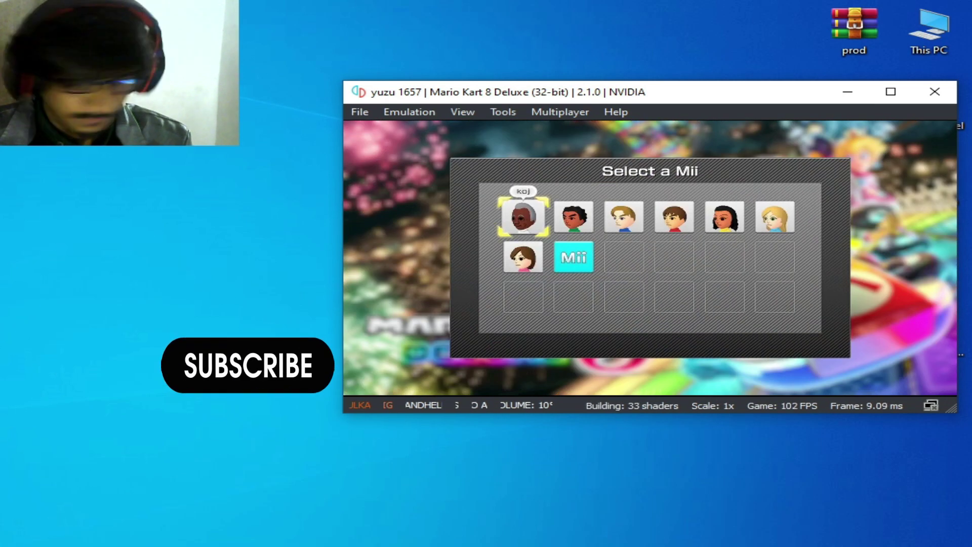
key("a")
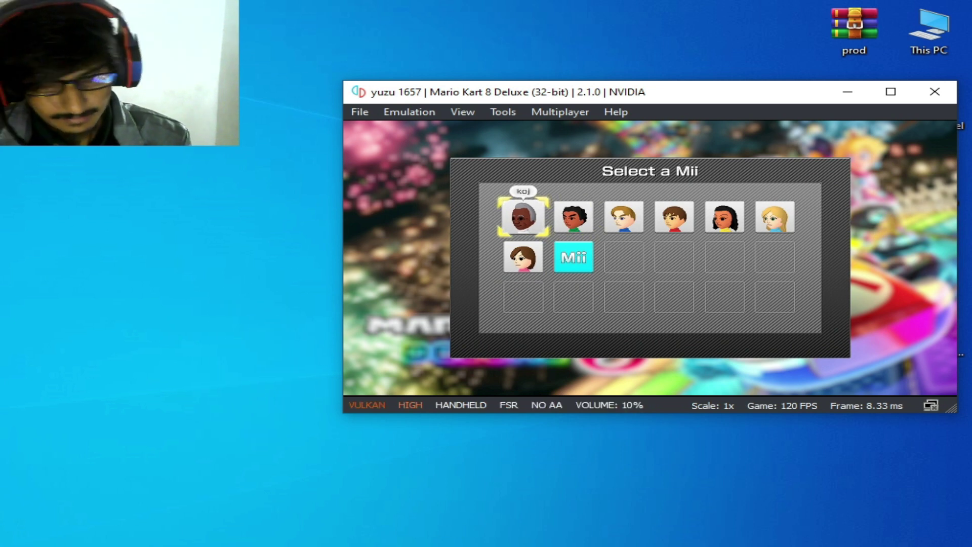
key("c")
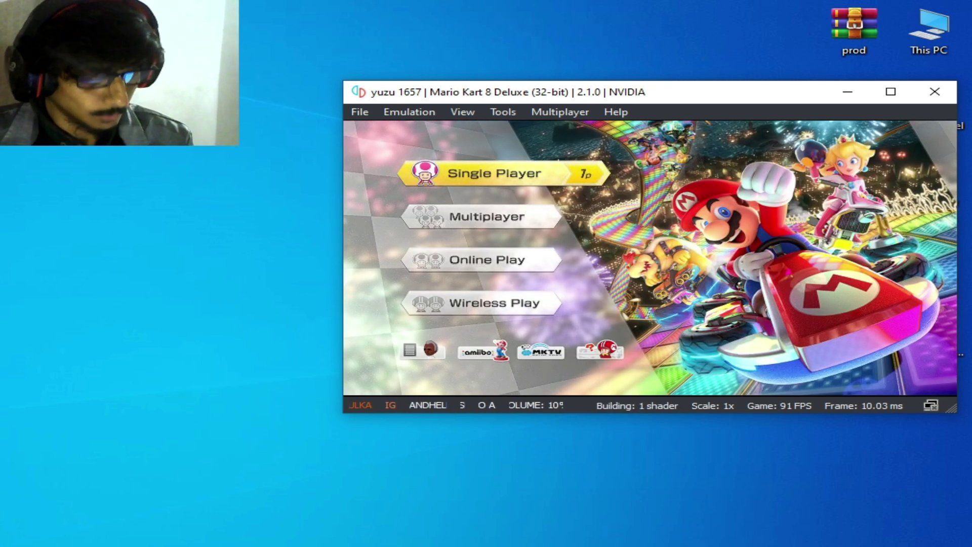
key("c")
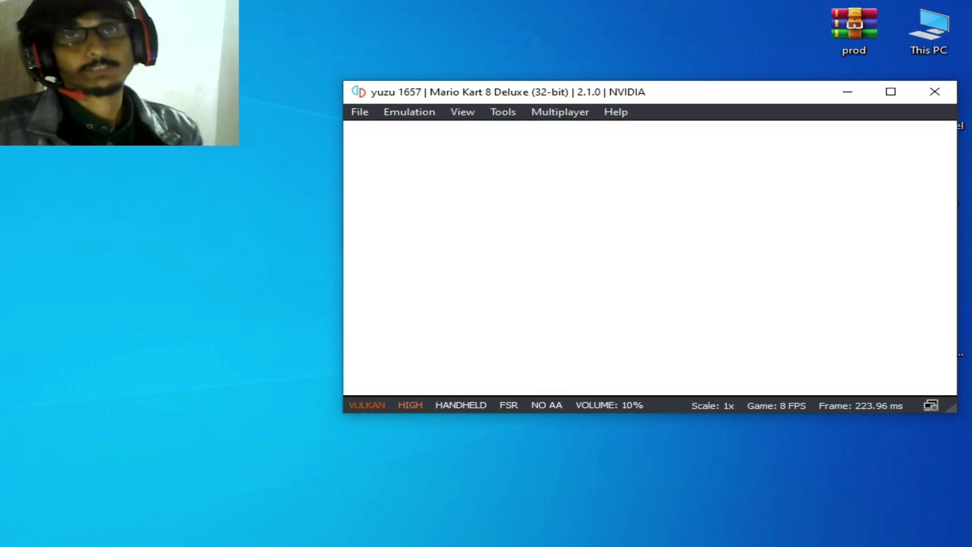